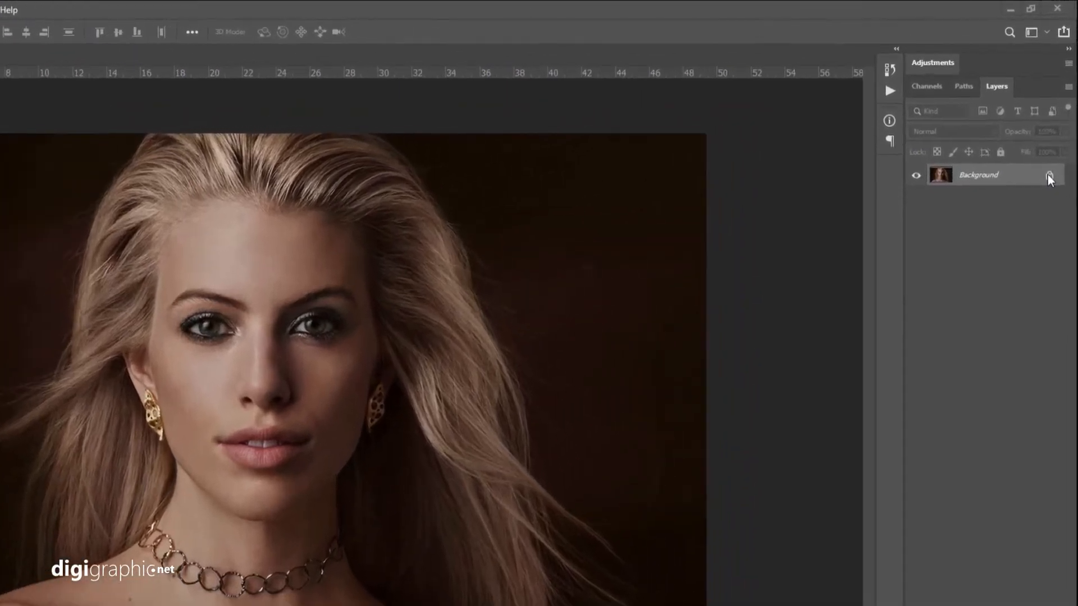
Duplicate the Background layer and add a white layer mask to the copy.
key(ctrl+j)
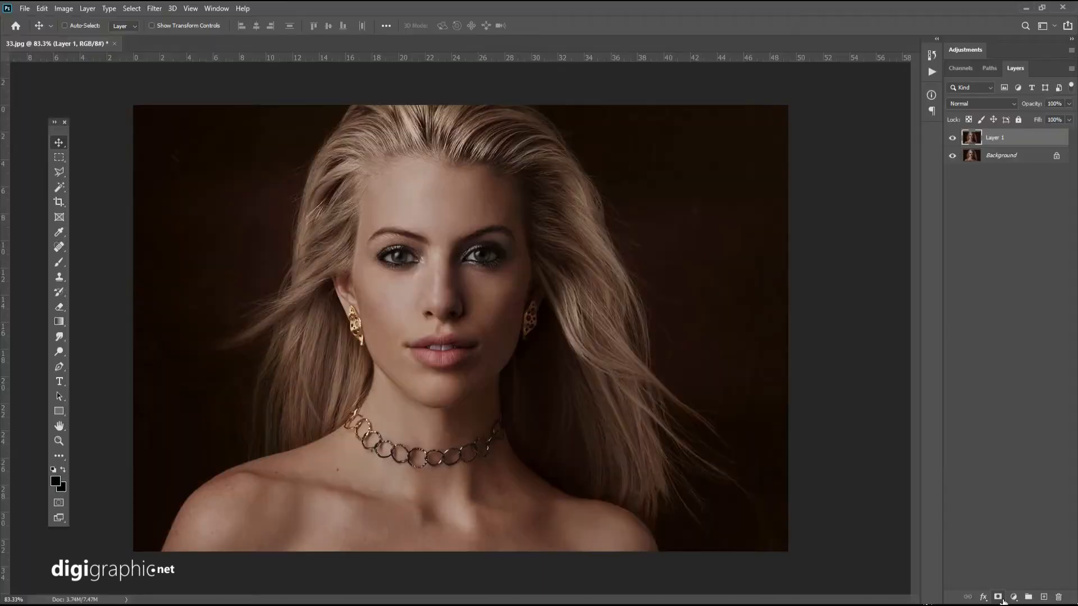
click(956, 594)
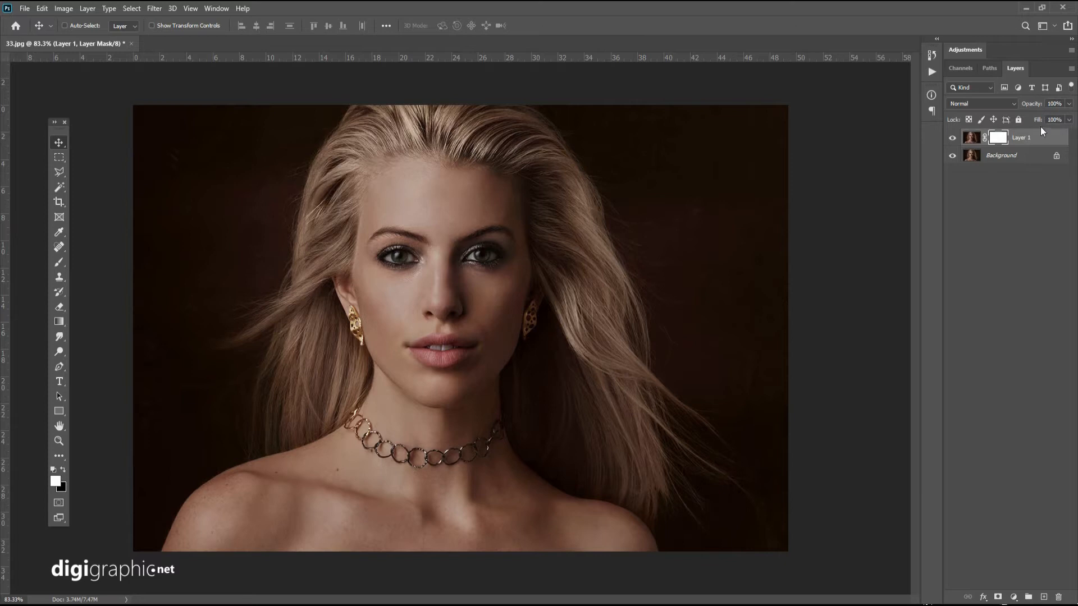
click(969, 138)
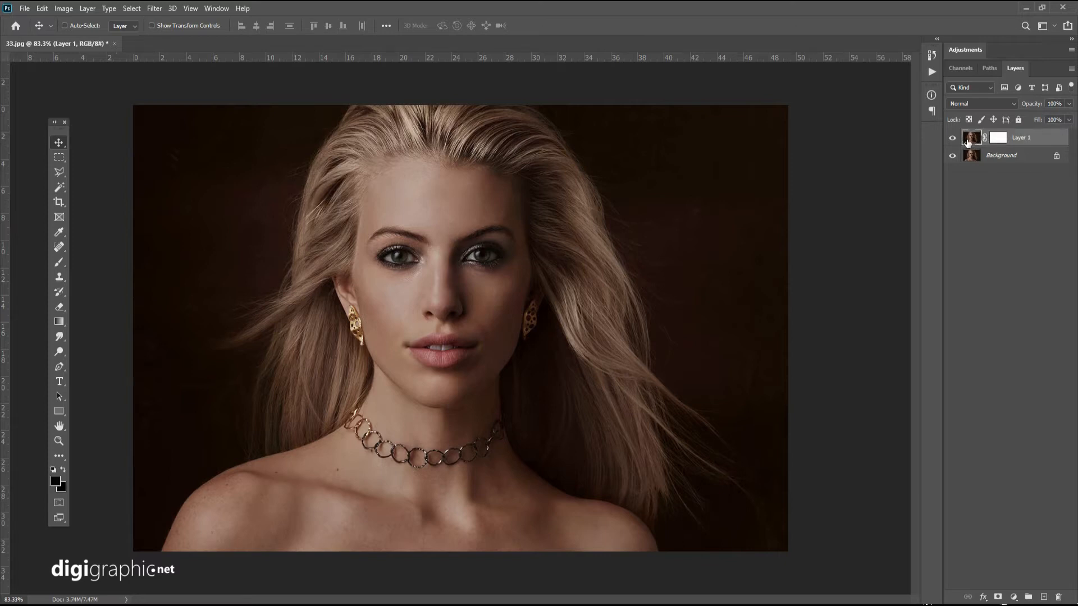
Add a Hue/Saturation adjustment layer above the duplicated portrait layer, keeping the default name and settings.
click(89, 9)
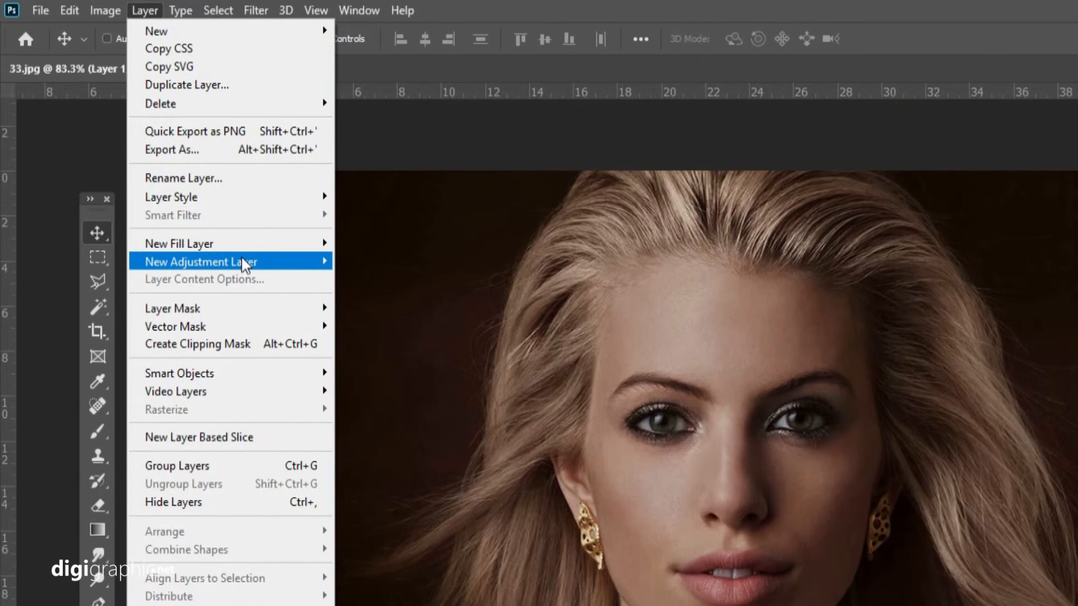
mouse_move(245, 265)
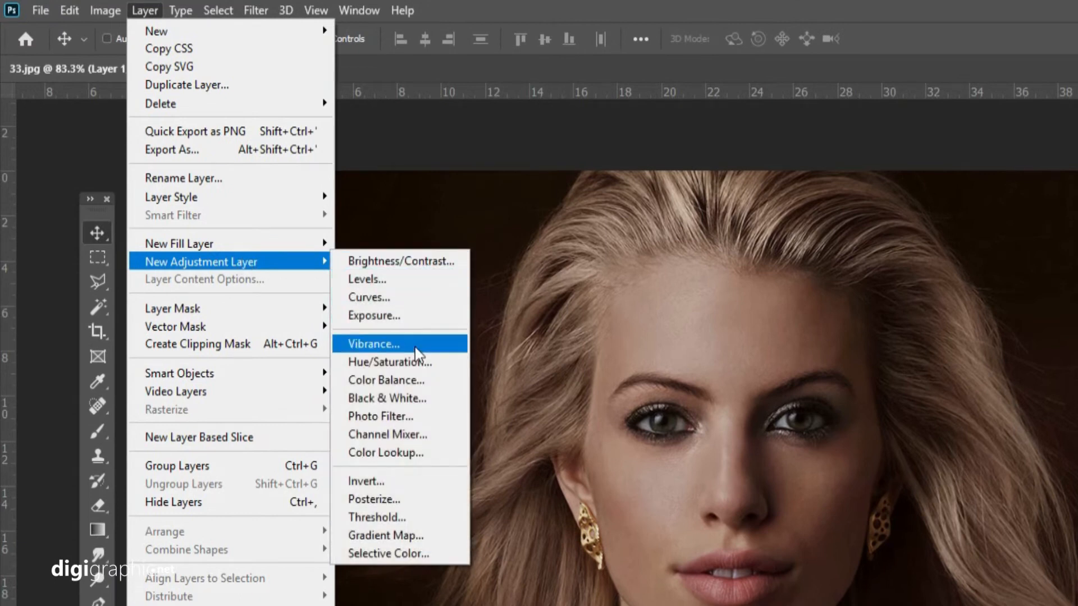
click(393, 365)
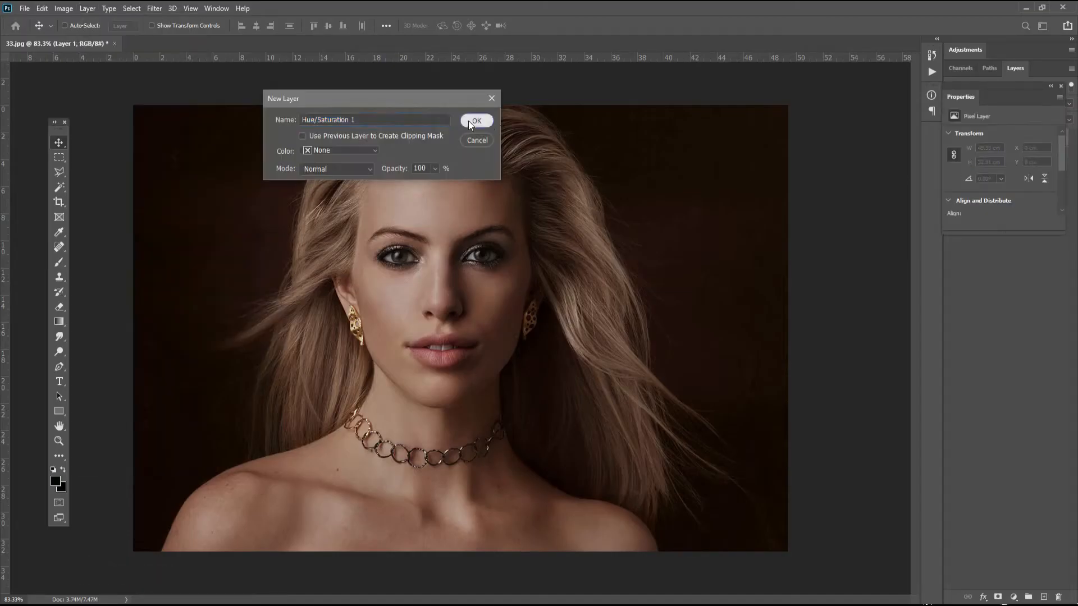
click(469, 121)
Set the Hue/Saturation adjustment's hue to +113 to tint the portrait green, leaving saturation and lightness at 0.
click(1014, 178)
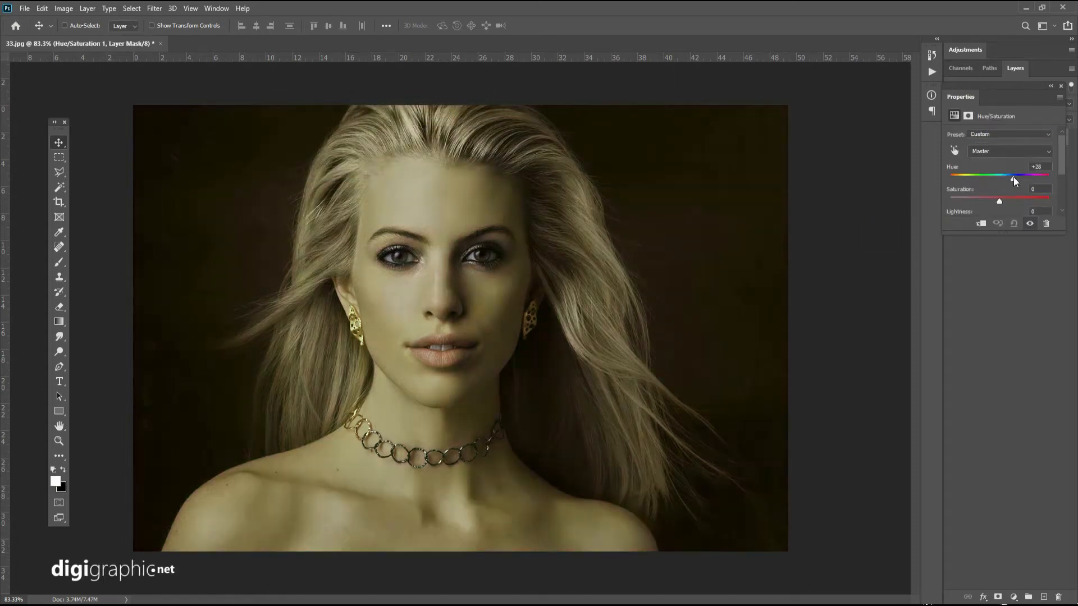
drag(1013, 177, 1024, 178)
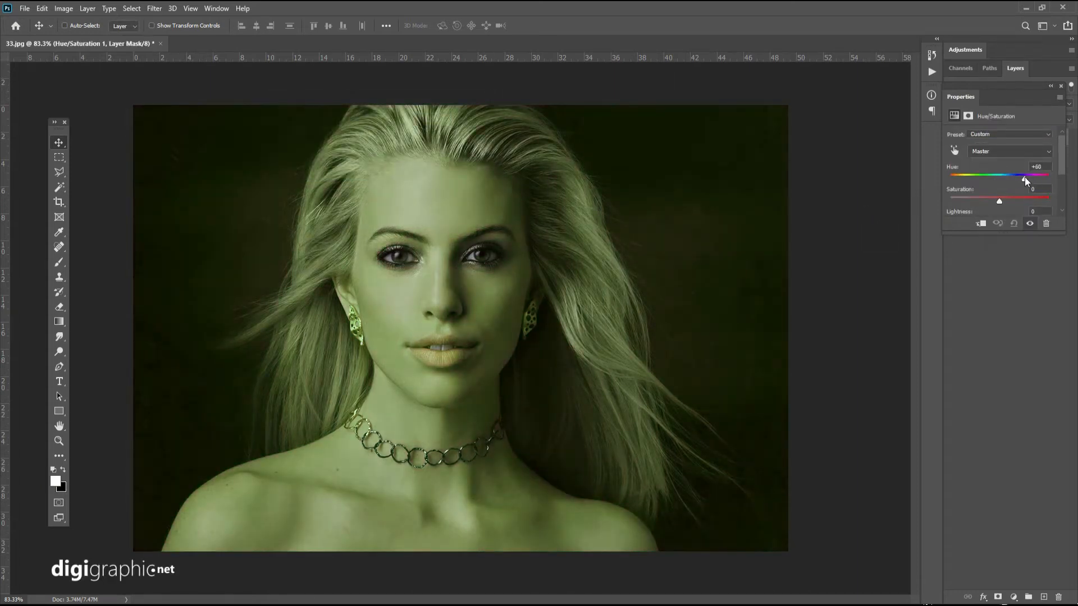
scroll(1020, 193, down, 2)
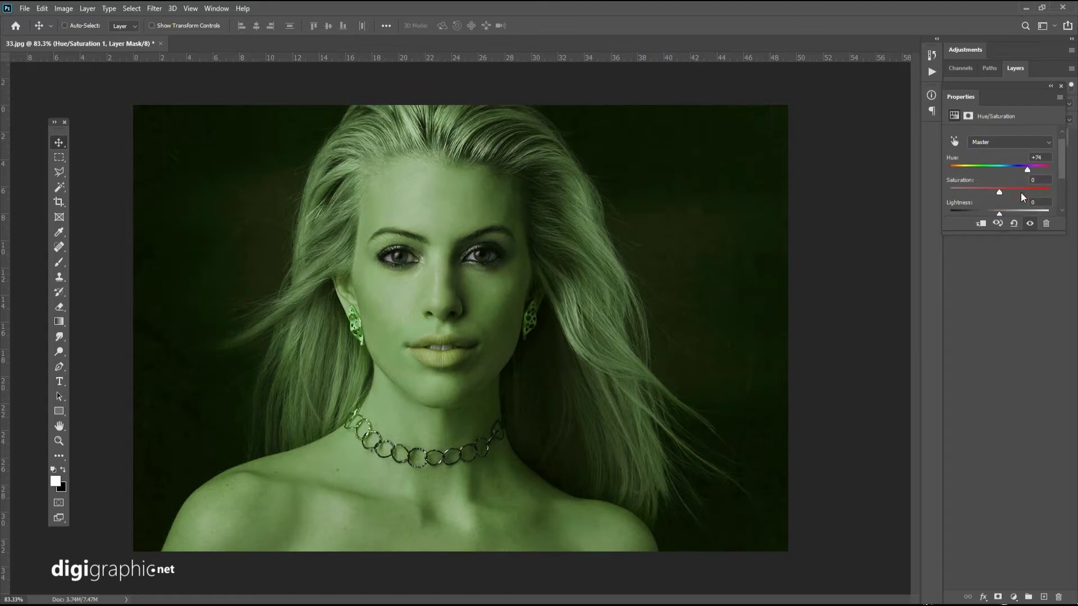
click(1015, 205)
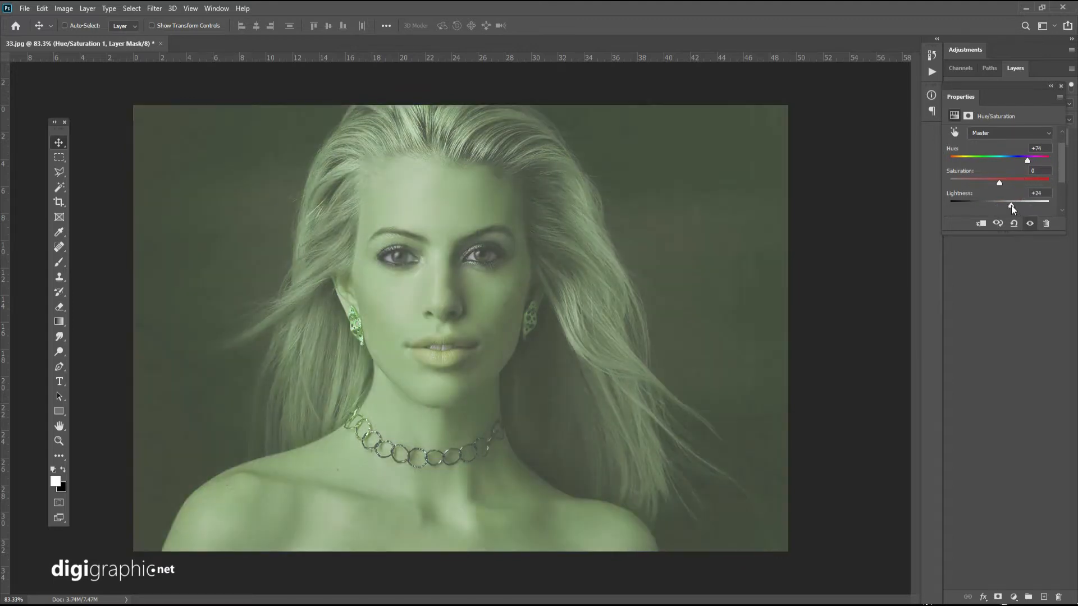
key(ctrl+z)
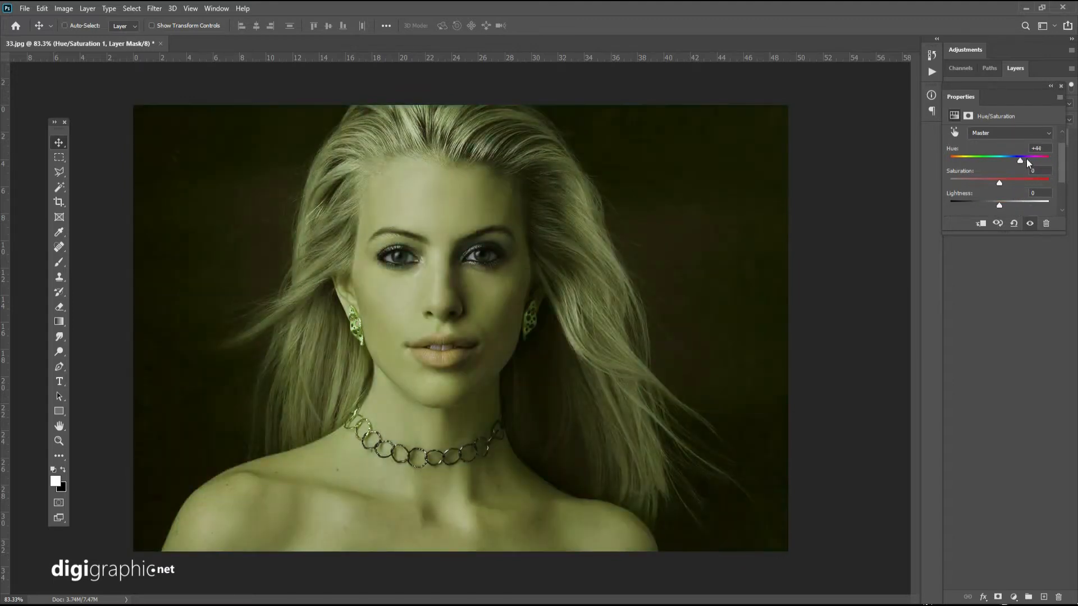
drag(1026, 160, 1035, 159)
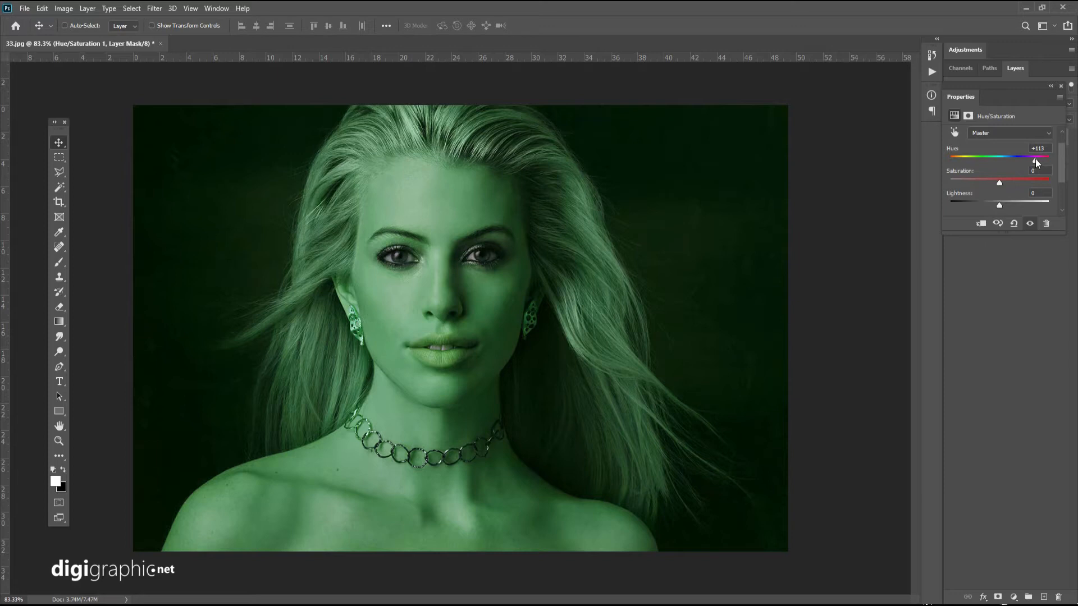
click(1061, 87)
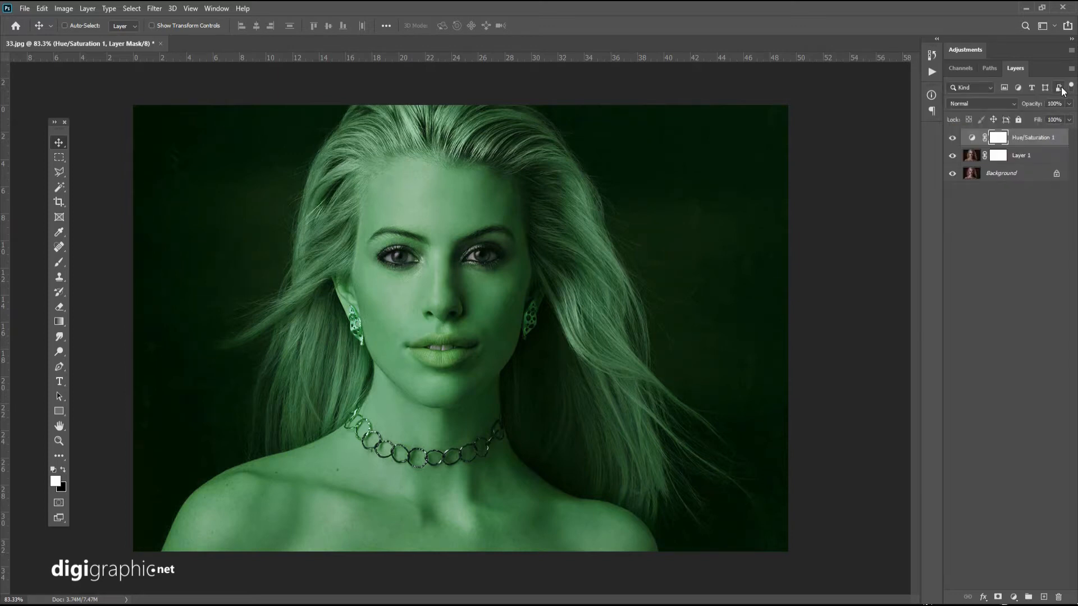
With only Layer 1 shown, erase over the nose on its mask using a soft 89 px Eraser at 35% opacity.
click(1000, 155)
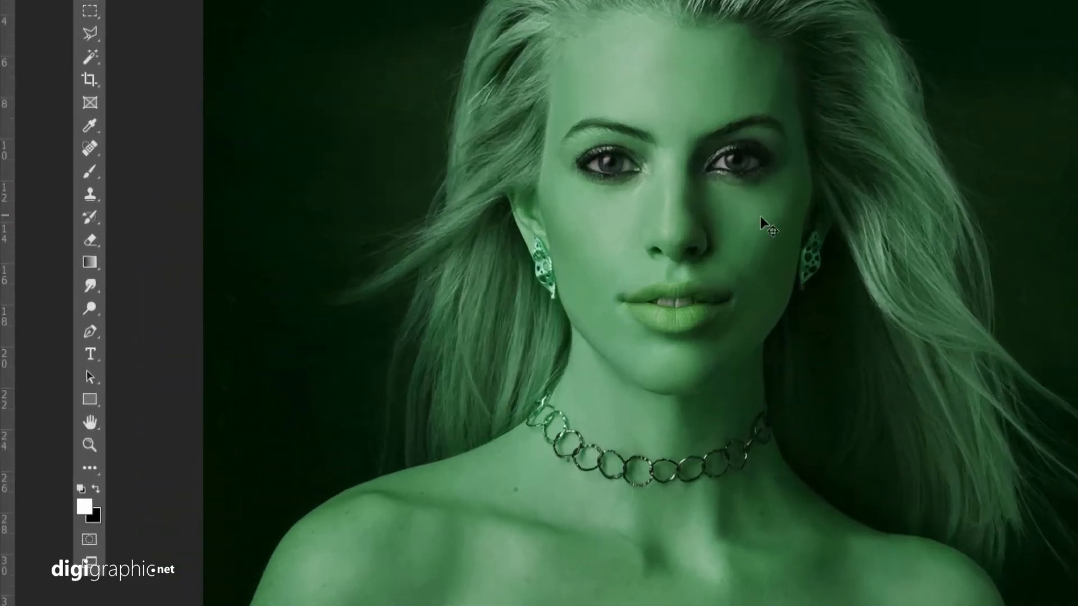
key(e)
right_click(766, 187)
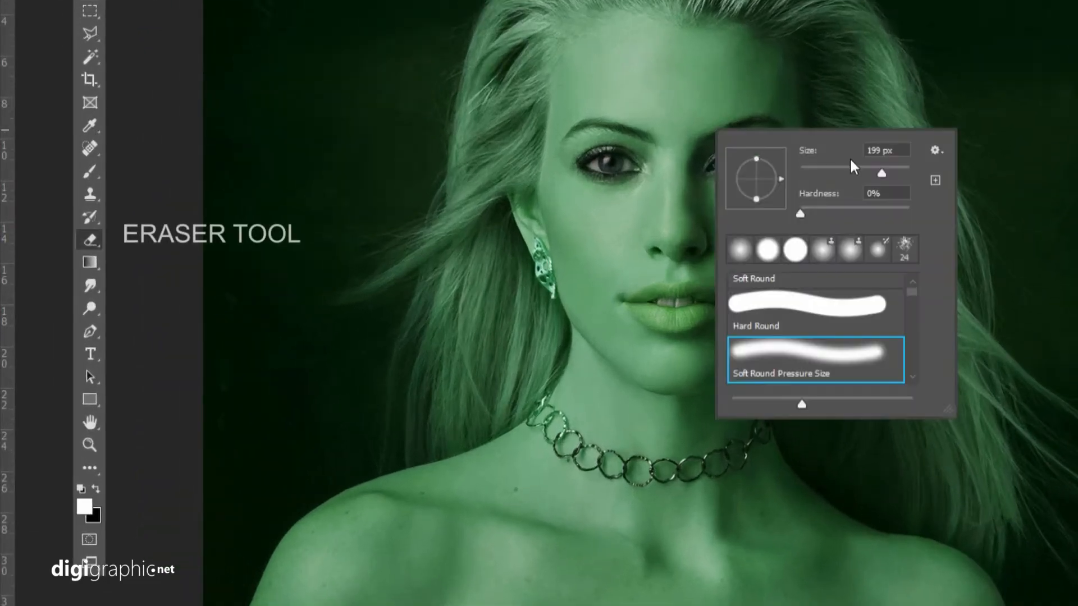
click(848, 171)
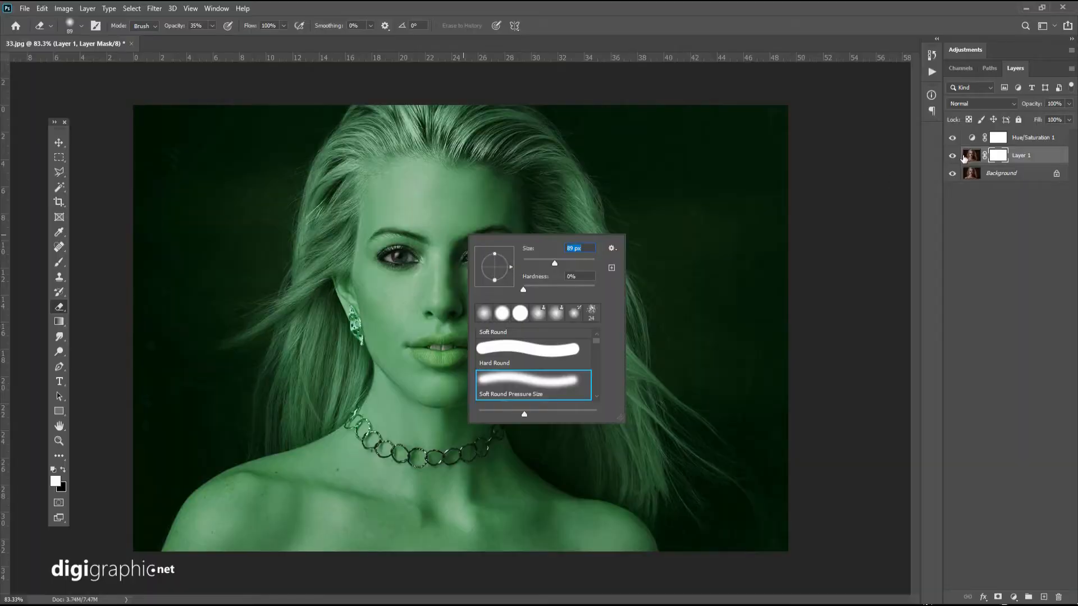
click(443, 315)
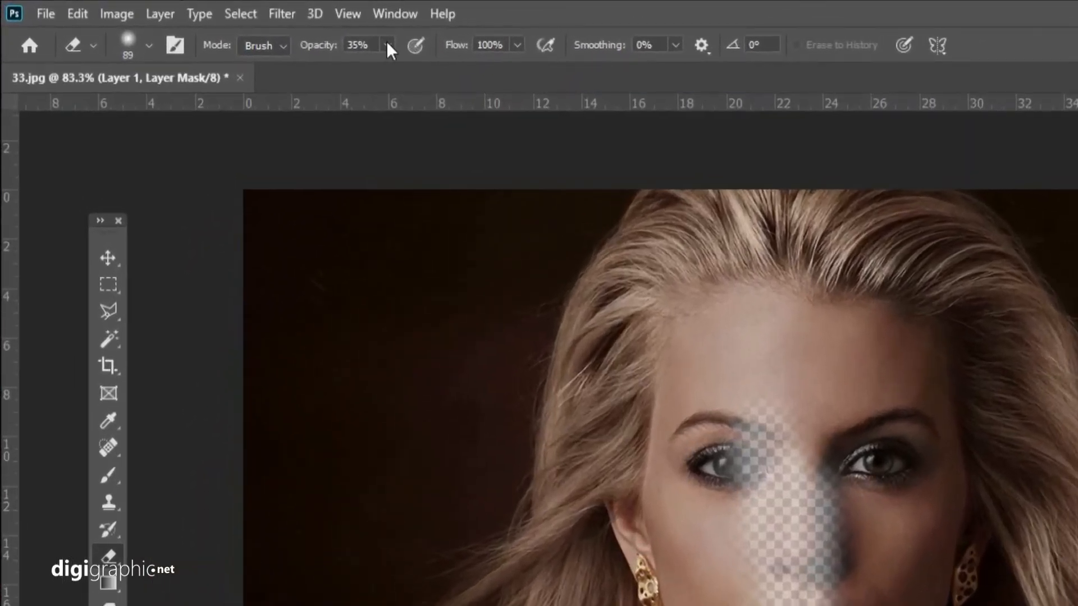
Erase the whole face, neck and shoulders on Layer 1's mask with a 66 px Eraser at 100% opacity and 72% hardness.
drag(268, 32, 341, 56)
right_click(846, 461)
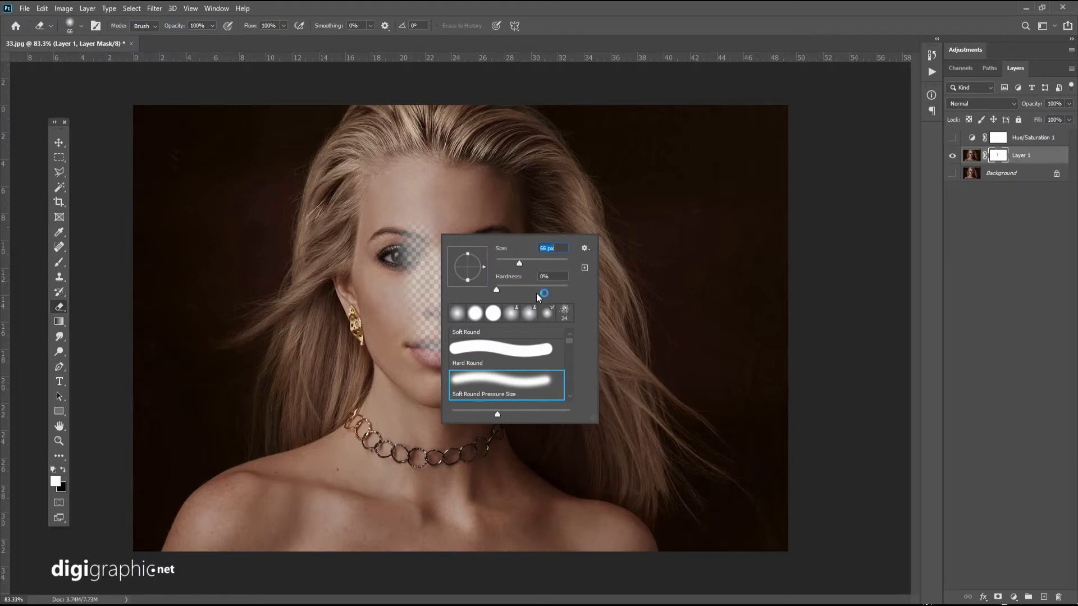
drag(540, 291, 547, 291)
mouse_move(422, 189)
mouse_down()
mouse_move(414, 214)
mouse_move(427, 203)
mouse_move(406, 210)
mouse_move(418, 195)
mouse_move(398, 207)
mouse_move(386, 228)
mouse_move(383, 303)
mouse_move(399, 367)
mouse_move(370, 314)
mouse_move(408, 402)
mouse_move(387, 462)
mouse_move(320, 489)
mouse_move(295, 524)
mouse_move(354, 500)
mouse_move(300, 510)
mouse_move(193, 568)
mouse_move(176, 595)
mouse_move(178, 585)
mouse_move(423, 581)
mouse_move(482, 455)
mouse_move(477, 343)
mouse_move(454, 535)
mouse_move(534, 573)
mouse_move(712, 596)
mouse_move(629, 592)
mouse_move(547, 467)
mouse_move(536, 521)
mouse_move(574, 346)
mouse_move(614, 330)
mouse_move(613, 393)
mouse_move(646, 329)
mouse_move(633, 209)
mouse_move(598, 142)
mouse_move(543, 114)
mouse_move(457, 136)
mouse_move(531, 114)
mouse_move(482, 177)
mouse_move(454, 365)
mouse_move(500, 348)
mouse_move(580, 479)
mouse_move(499, 306)
mouse_move(570, 152)
mouse_move(628, 282)
mouse_move(616, 358)
mouse_up()
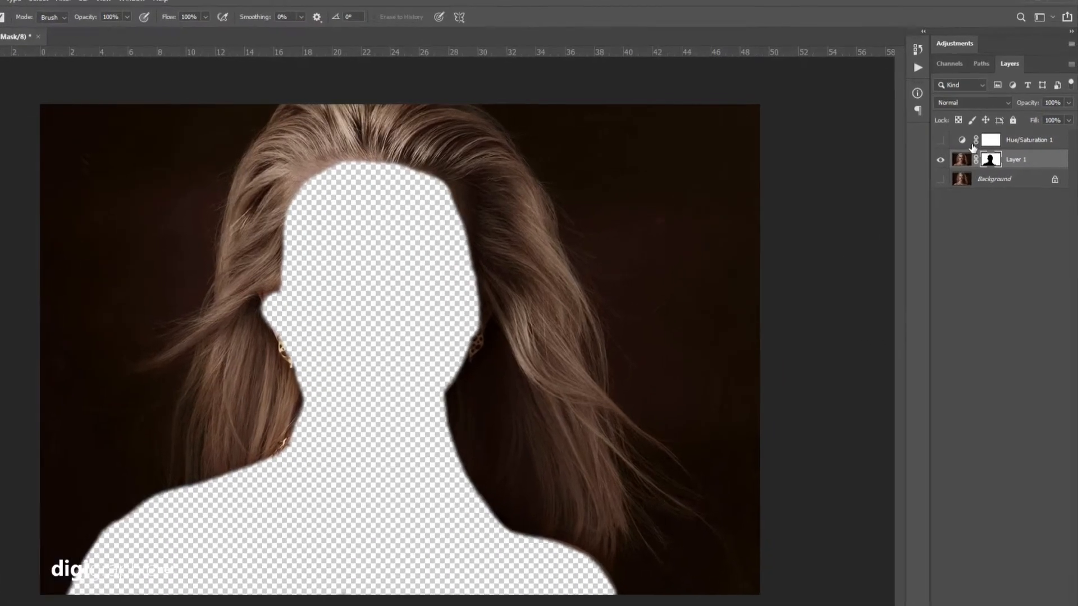
Load Layer 1's mask as a selection, invert the Hue/Saturation mask inside it and show the adjustment layer.
click(952, 137)
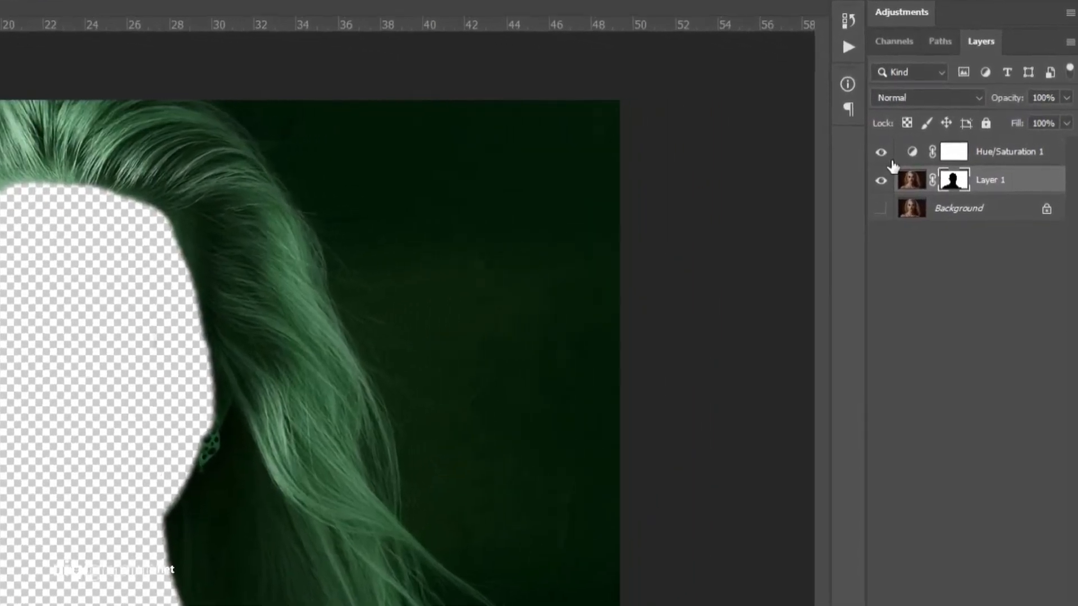
click(920, 144)
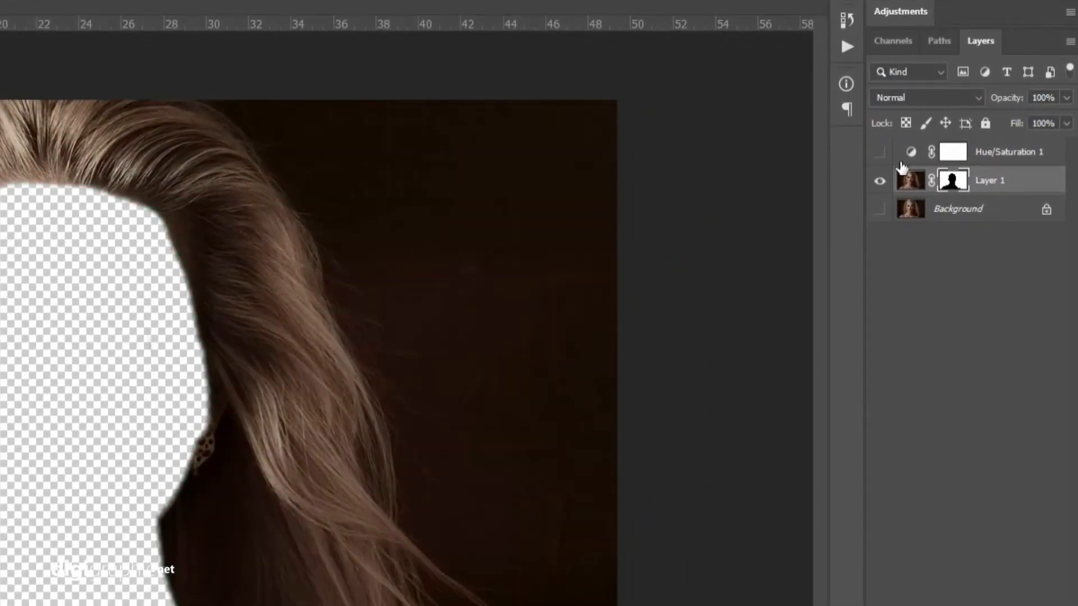
ctrl+click(954, 184)
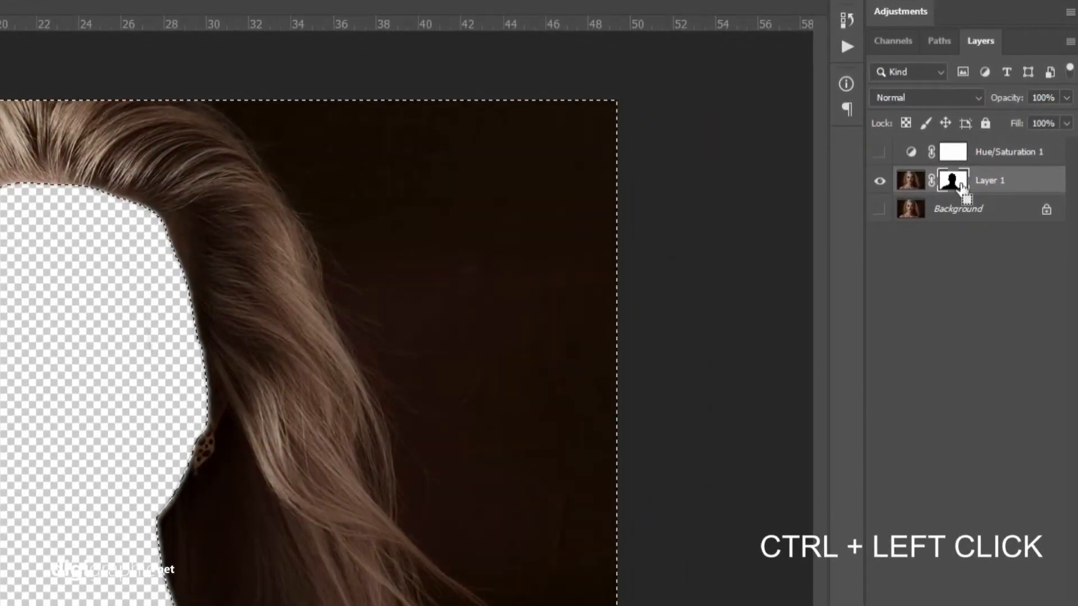
click(961, 158)
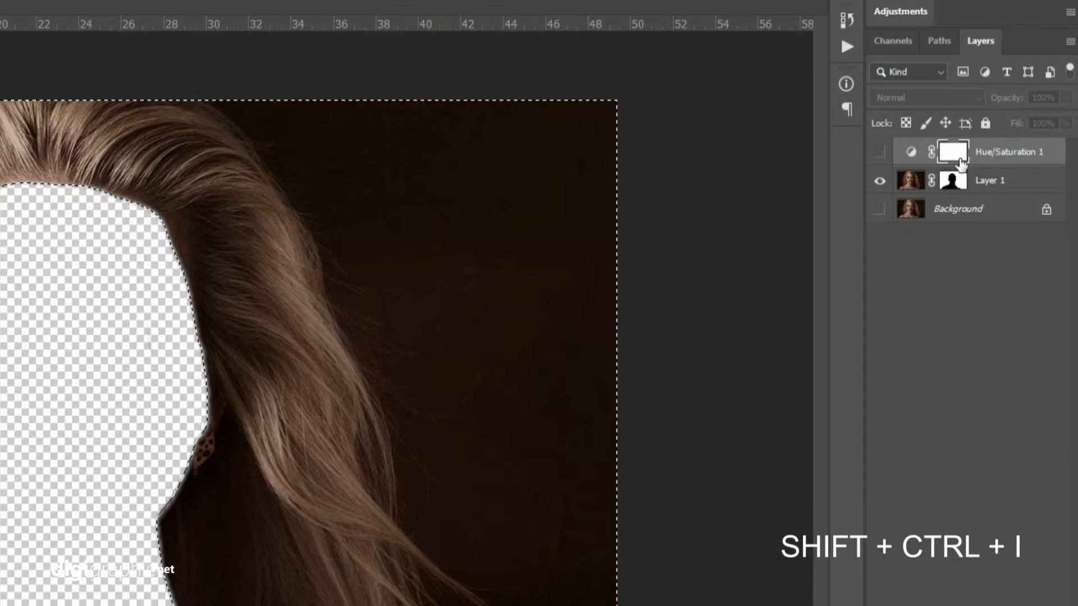
click(887, 155)
key(ctrl+i)
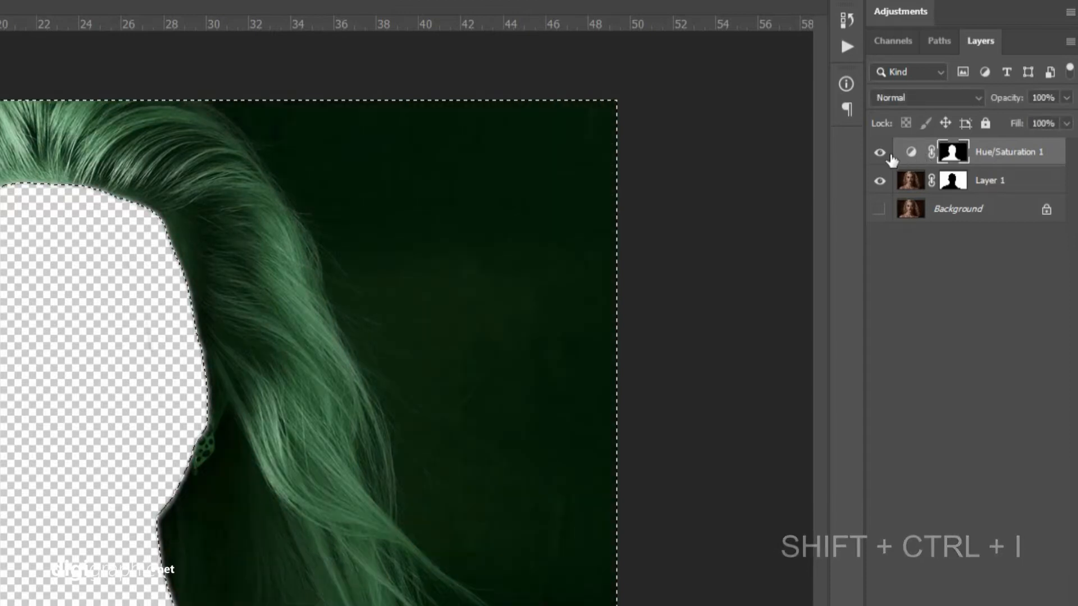
Deselect, invert the entire Hue/Saturation mask so only the skin is excluded, and show the Background layer.
key(ctrl+d)
key(ctrl+i)
click(880, 216)
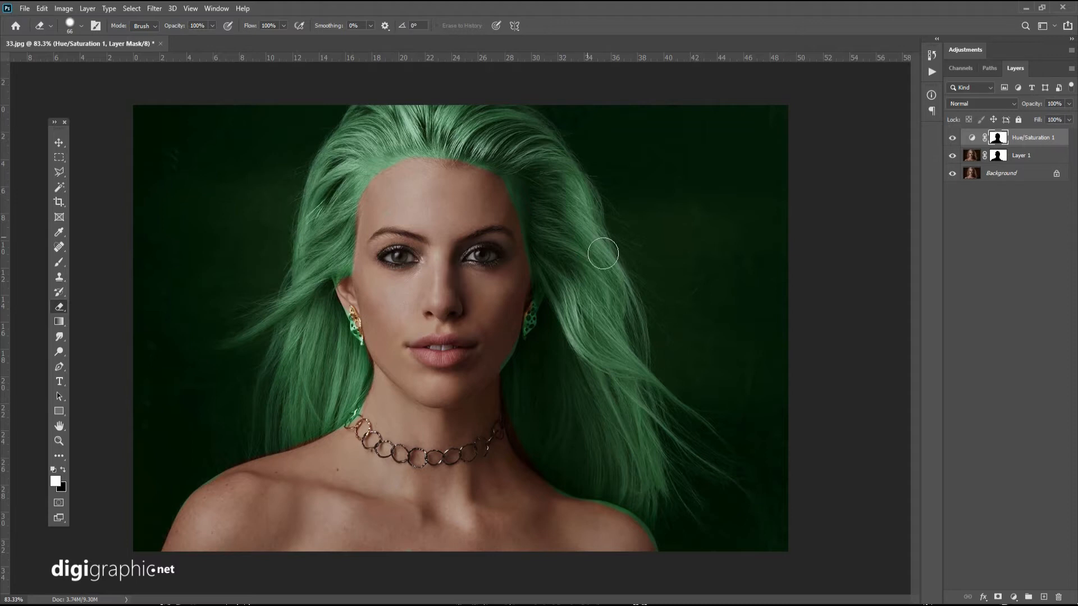
Set the Eraser size to 32 px and erase at the jaw edge on the Hue/Saturation mask.
scroll(486, 243, up, 1)
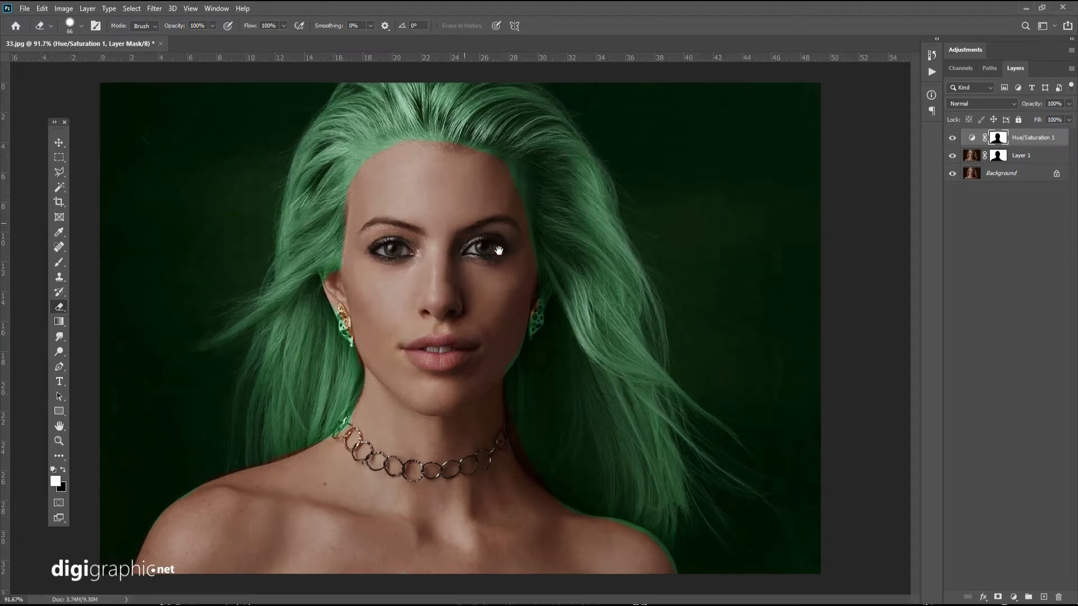
scroll(550, 294, up, 1)
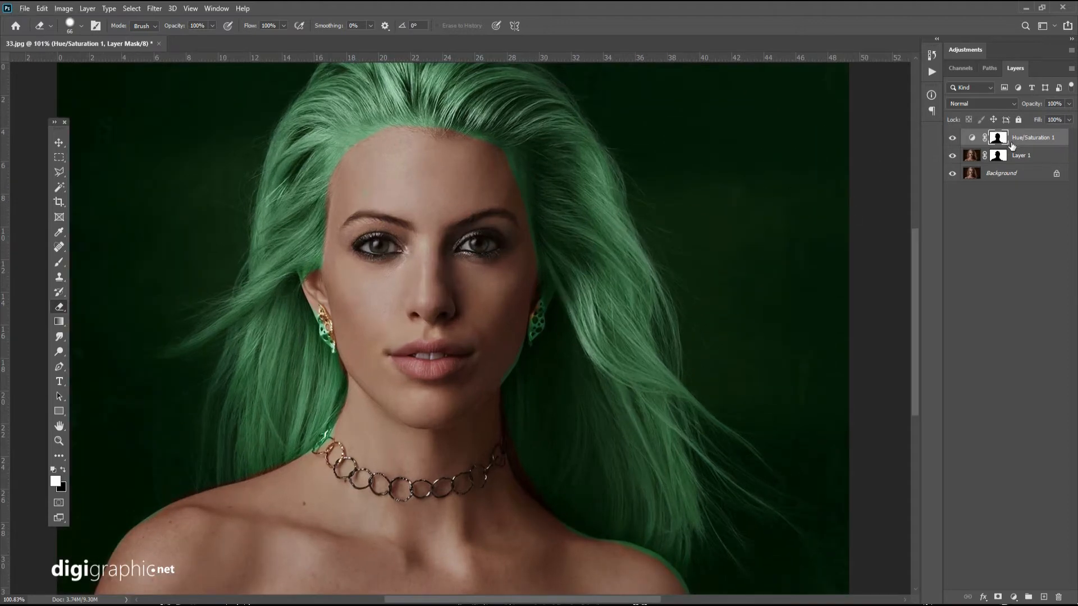
click(953, 139)
click(953, 138)
right_click(520, 368)
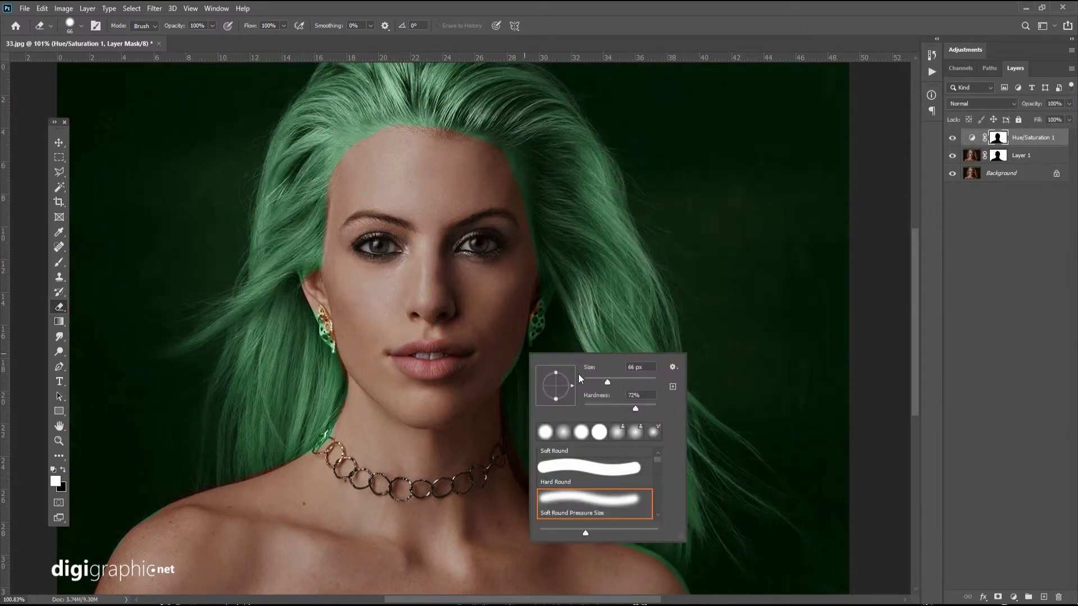
click(595, 379)
click(507, 383)
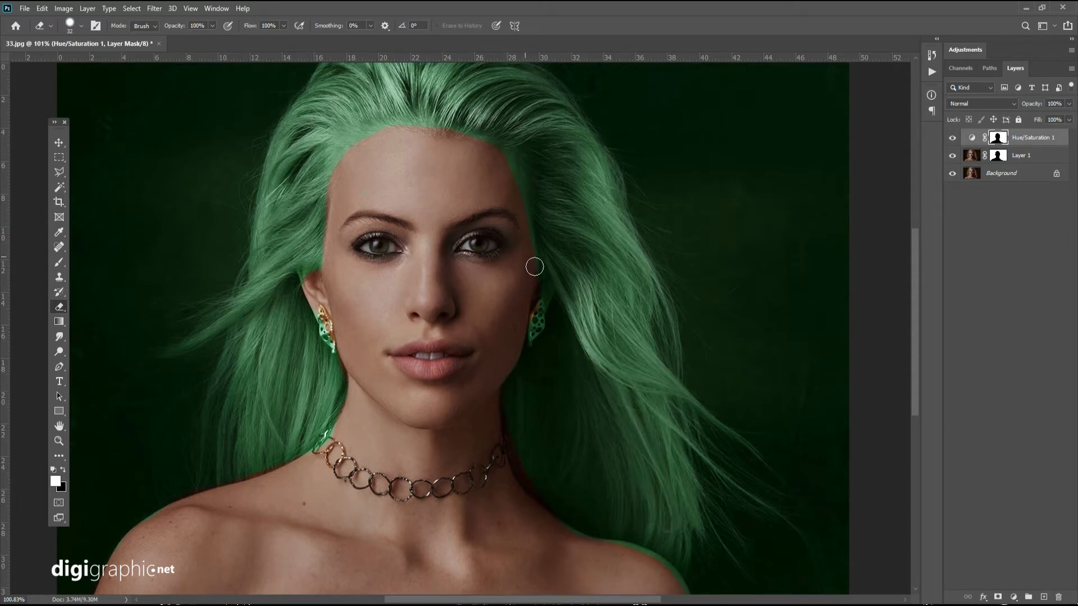
Set the Eraser to 25% opacity with a softer edge and blend the green tint along the forehead hairline.
click(212, 25)
click(362, 160)
right_click(366, 184)
click(503, 219)
click(343, 181)
Erase the green fringe from the model's left temple down the side of the face toward the ear.
scroll(377, 146, up, 3)
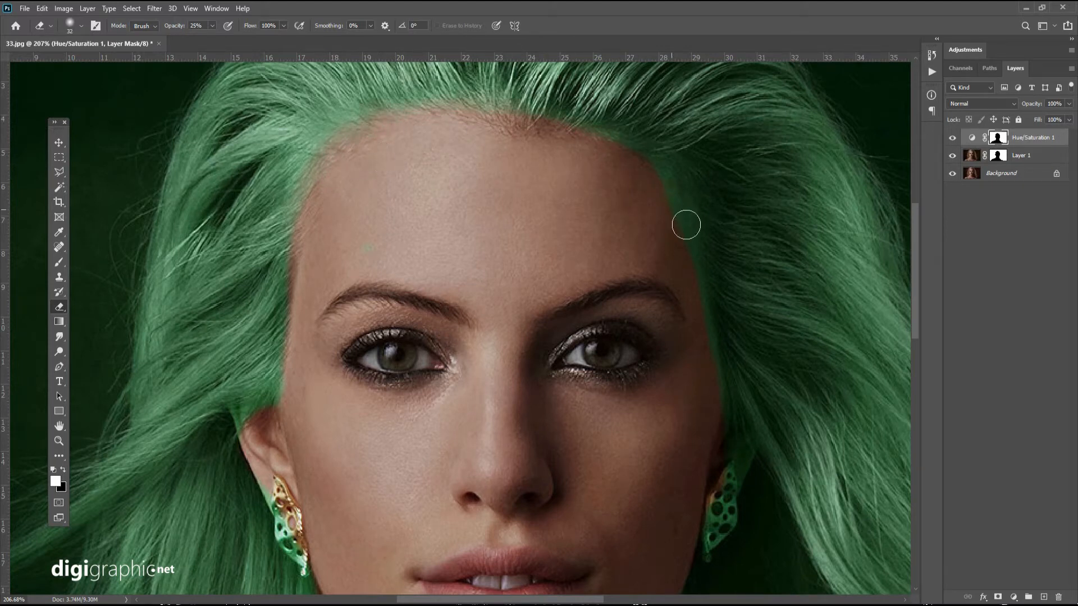
mouse_move(663, 189)
mouse_down()
mouse_move(686, 201)
mouse_move(708, 371)
mouse_move(724, 388)
mouse_up()
drag(684, 214, 720, 384)
Erase the green fringe along the top edge of the model's left shoulder on the Hue/Saturation mask.
scroll(618, 168, down, 9)
scroll(618, 168, right, 5)
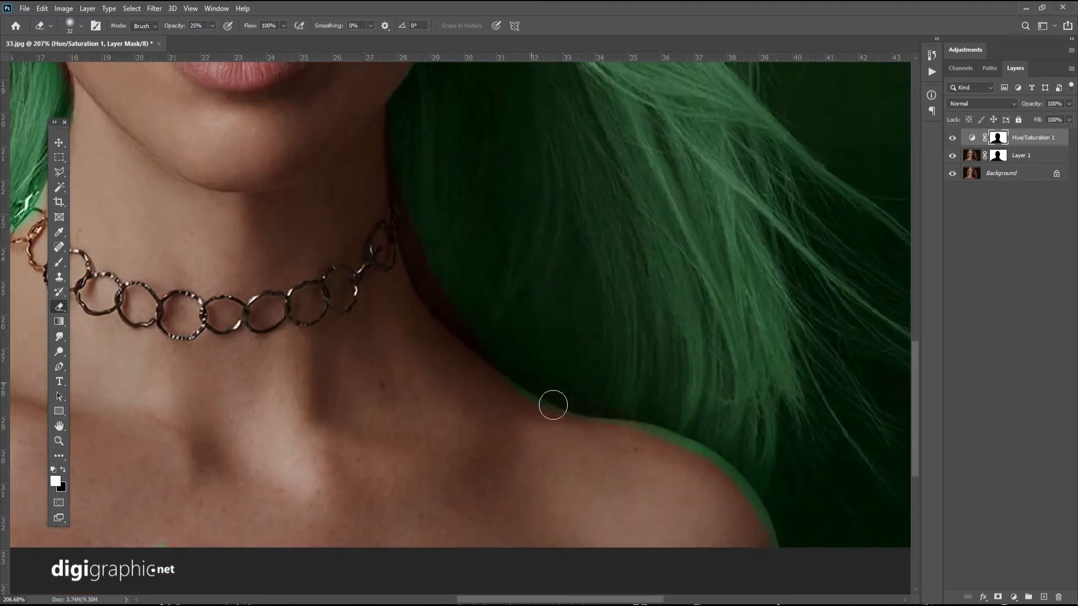
mouse_move(553, 406)
mouse_down()
mouse_move(718, 470)
mouse_move(782, 560)
mouse_move(750, 480)
mouse_move(676, 452)
mouse_move(728, 472)
mouse_move(625, 439)
mouse_move(568, 441)
mouse_move(676, 471)
mouse_move(669, 454)
mouse_move(561, 432)
mouse_up()
drag(442, 418, 765, 550)
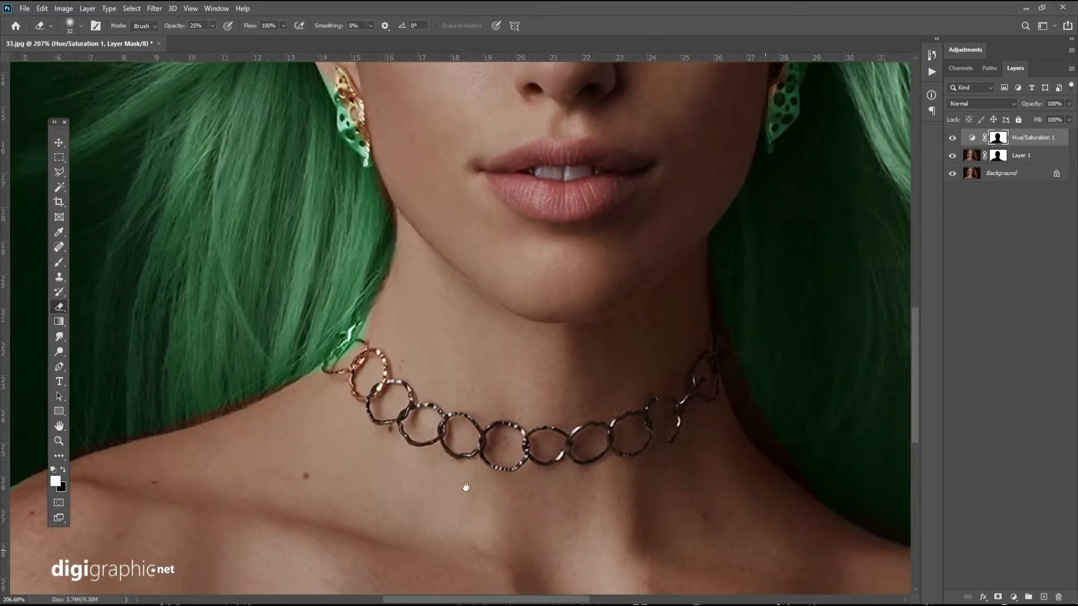
Erase the green fringe along the outer edge of the model's right shoulder on the Hue/Saturation mask.
drag(465, 487, 463, 486)
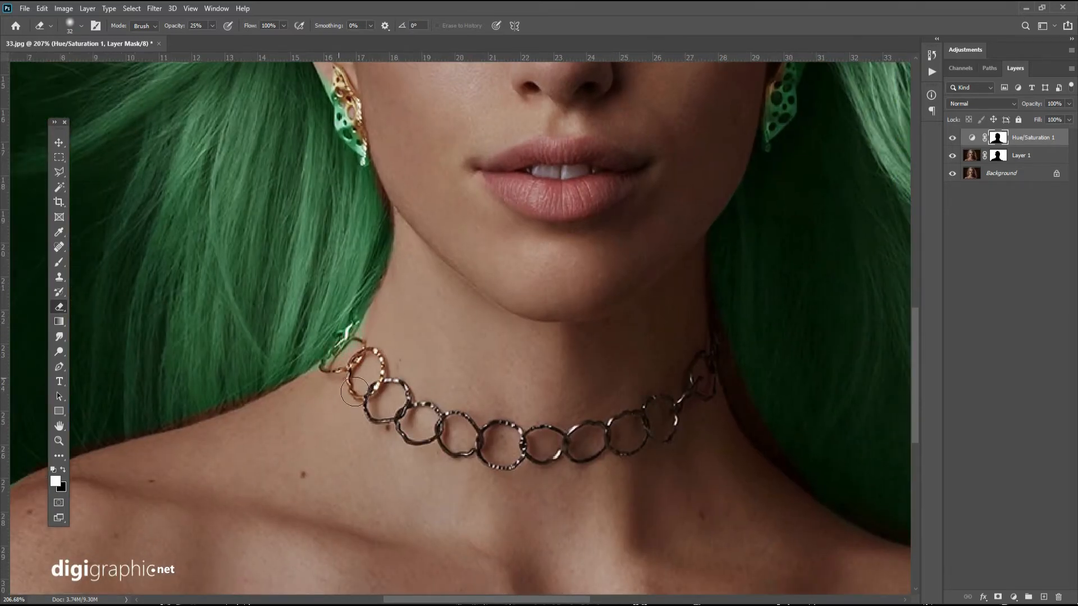
drag(374, 380, 743, 350)
drag(535, 519, 552, 460)
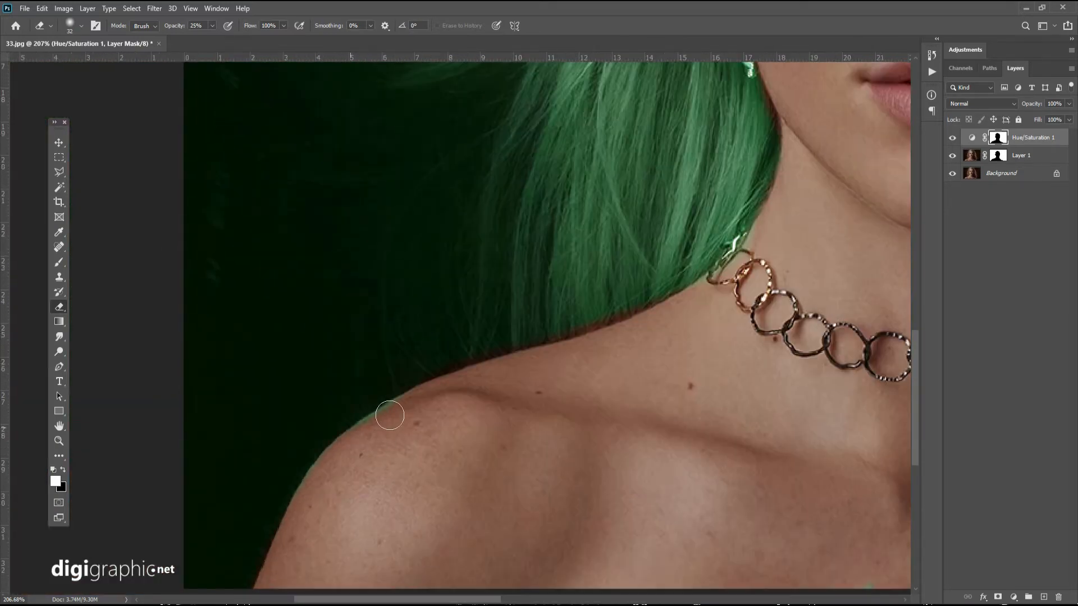
drag(275, 587, 286, 445)
drag(439, 262, 281, 409)
drag(573, 236, 518, 309)
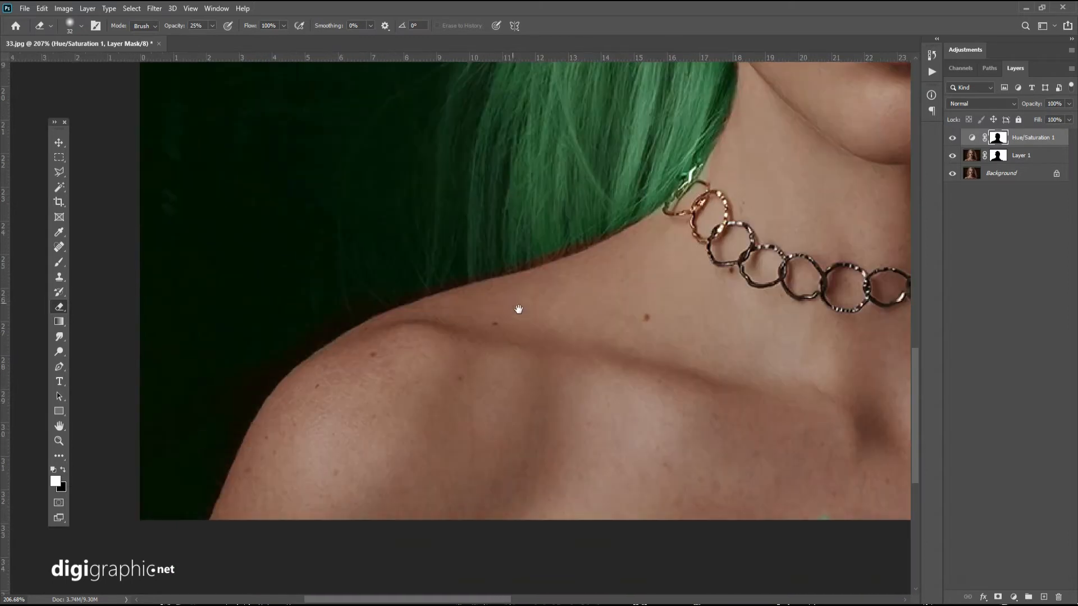
Paint white with a 39 px Brush on the Hue/Saturation mask to restore green at the hair edge above the shoulder.
key(b)
right_click(553, 224)
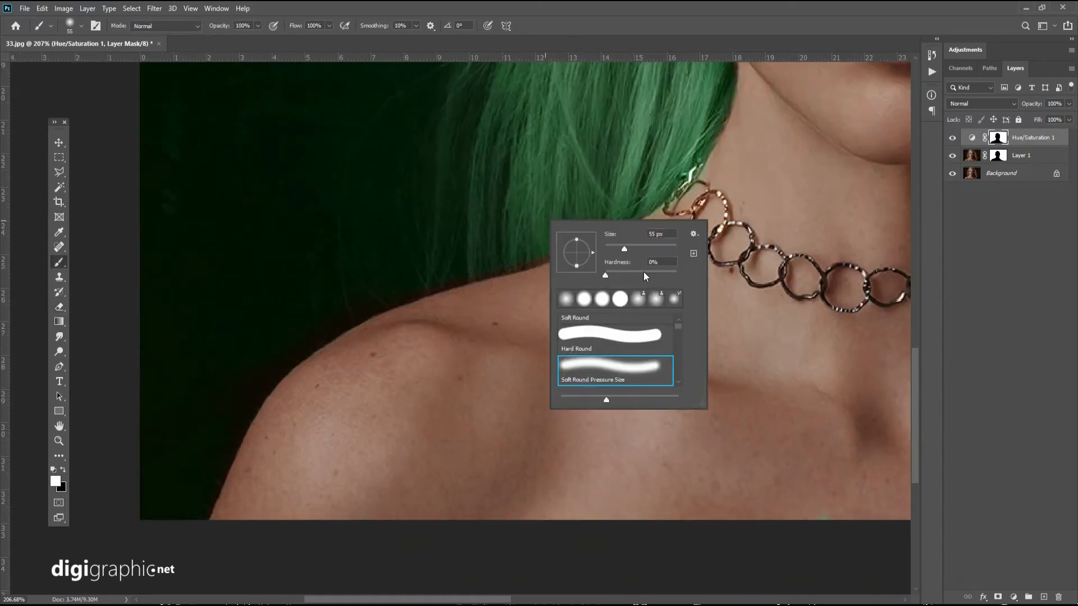
click(592, 208)
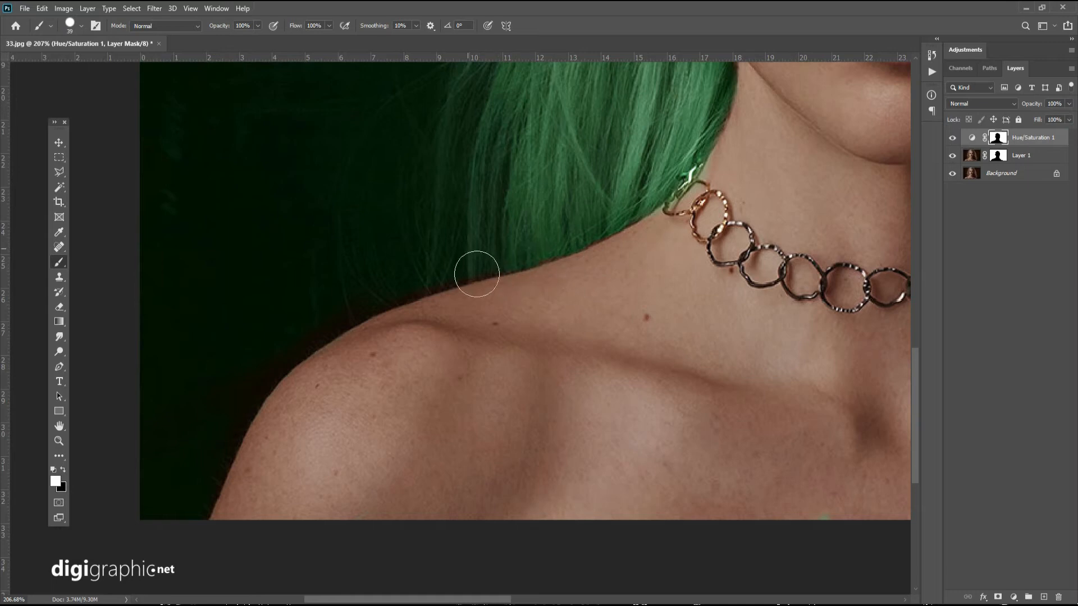
Erase the green tint from the partly gold earring on the Hue/Saturation mask with the 25% opacity Eraser.
scroll(605, 220, down, 2)
drag(842, 101, 534, 318)
scroll(348, 205, up, 4)
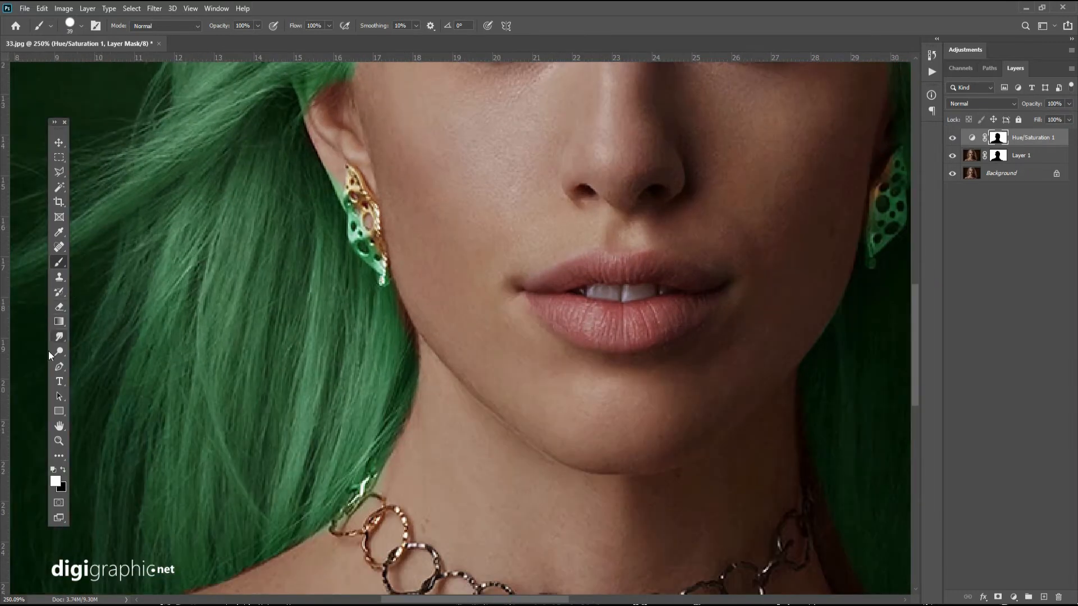
click(59, 247)
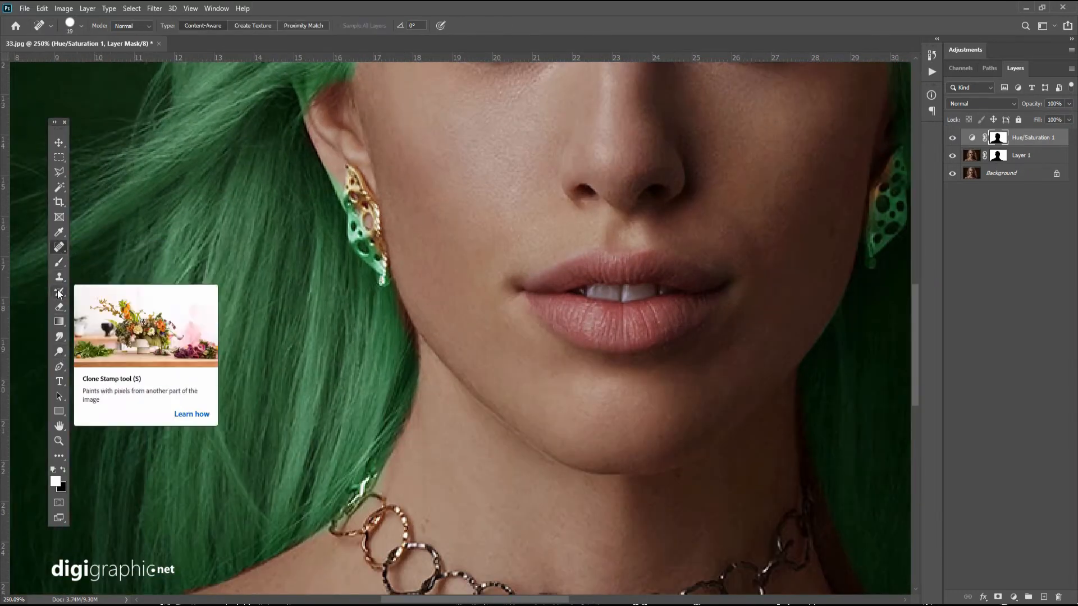
click(59, 307)
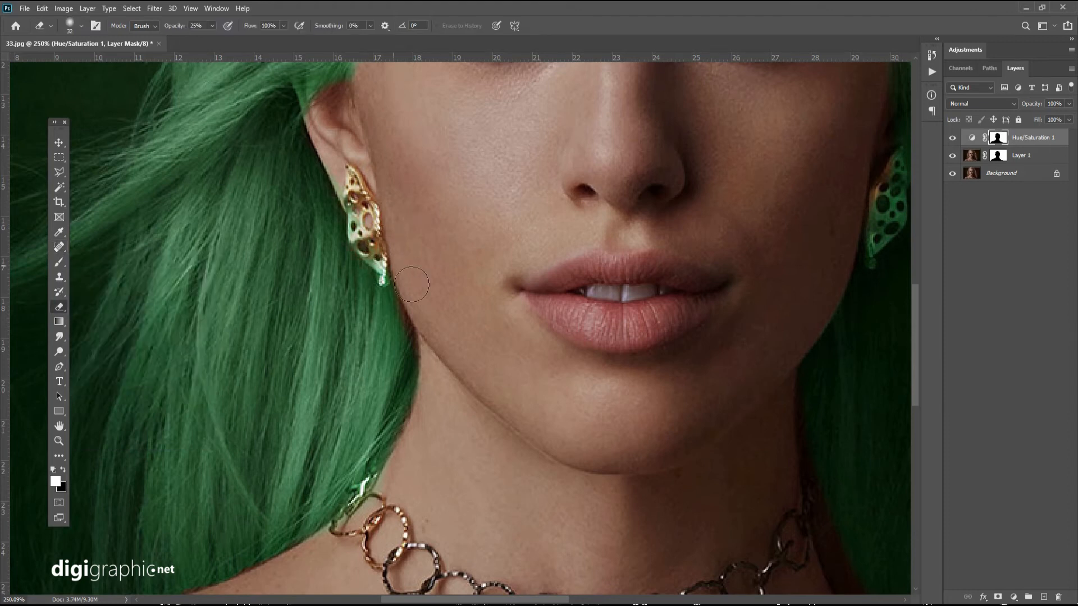
drag(480, 117, 509, 214)
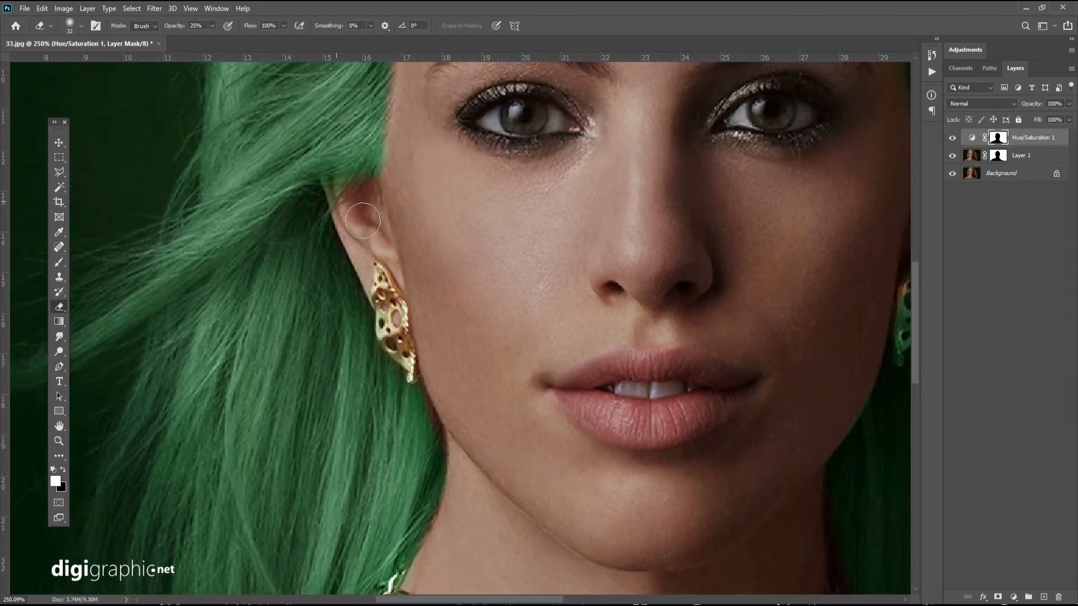
Enlarge the Eraser to 228 px and erase the green tint from the background on both sides of the hair.
drag(405, 213, 464, 267)
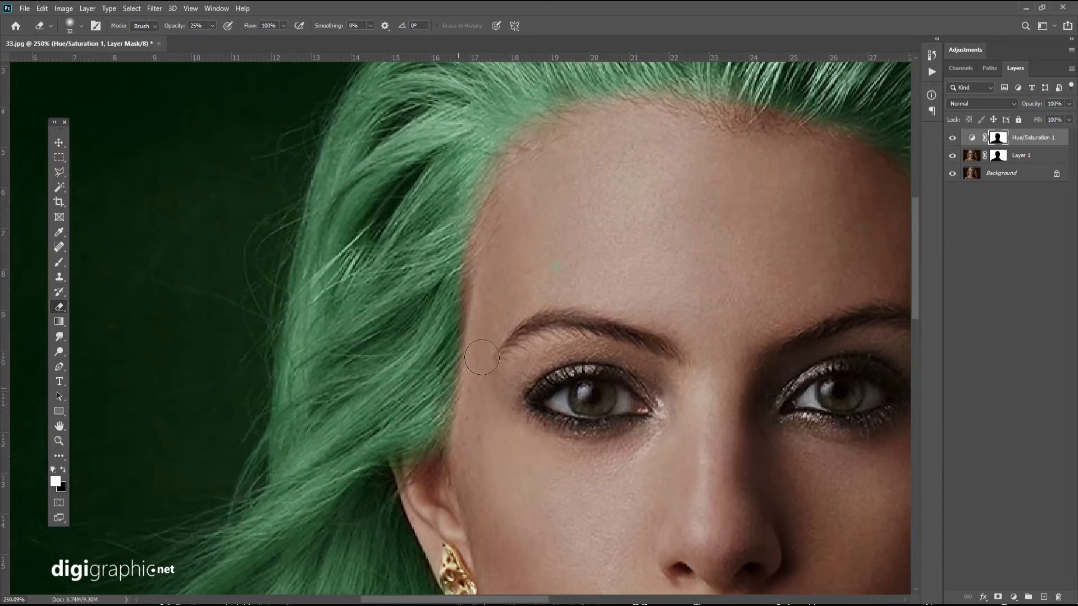
drag(713, 228, 280, 308)
drag(527, 452, 497, 238)
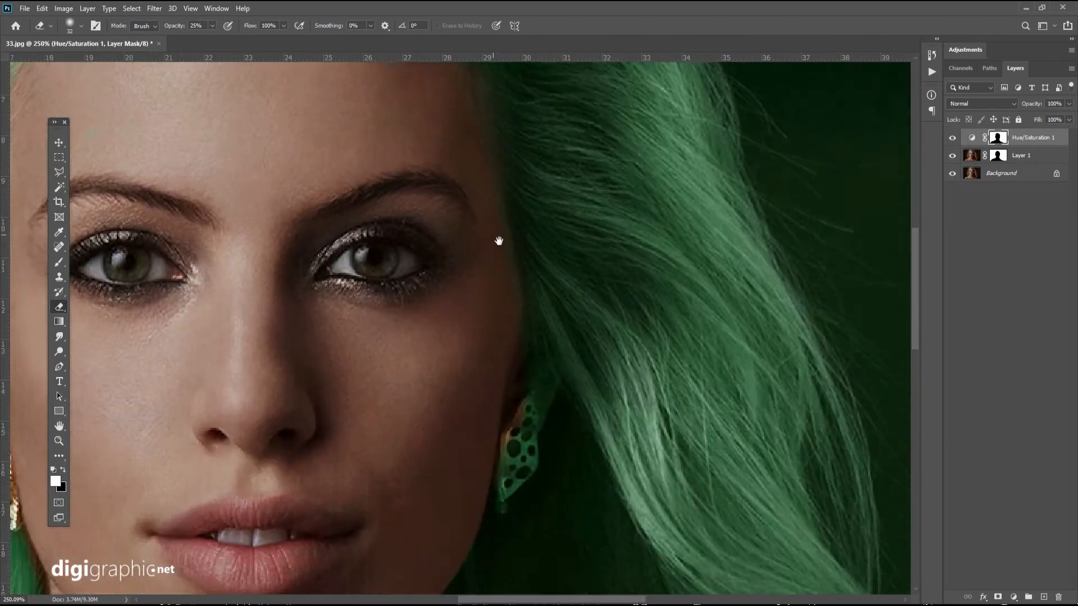
scroll(457, 264, down, 5)
scroll(457, 265, up, 1)
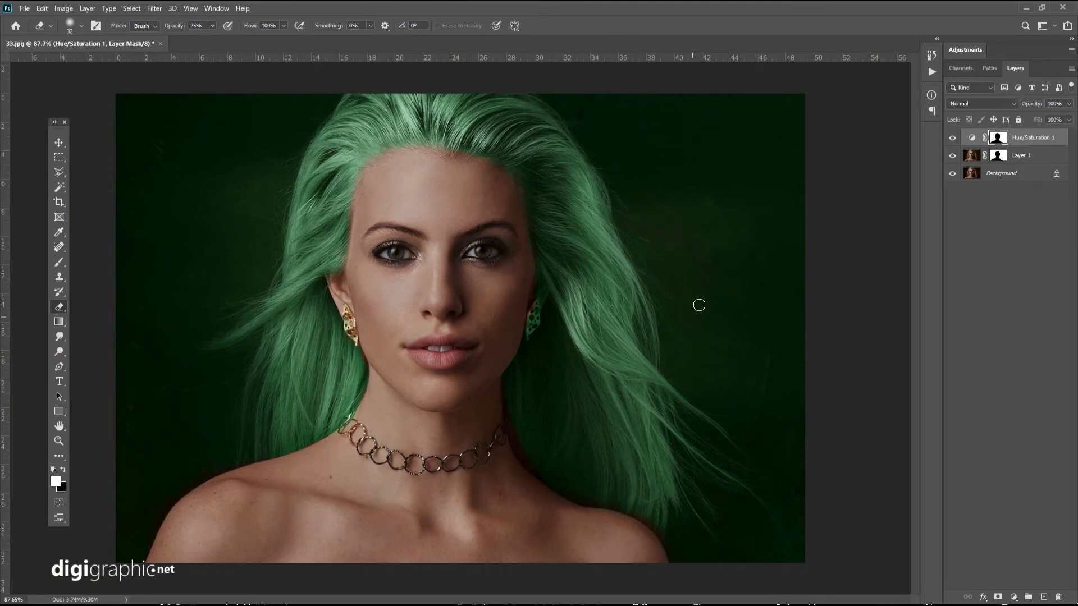
right_click(677, 237)
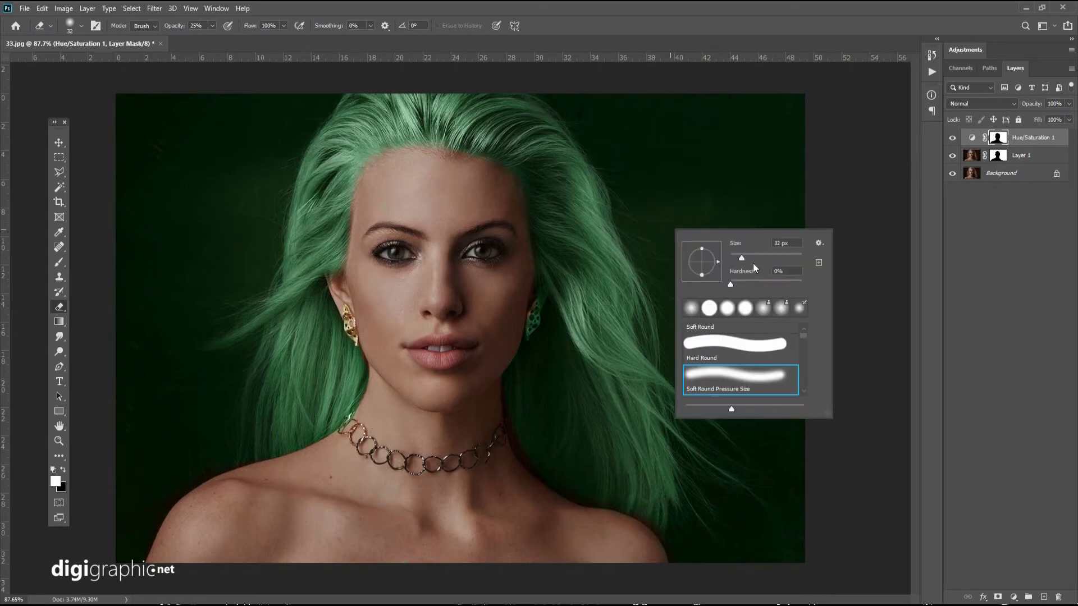
drag(773, 255, 784, 255)
key(Return)
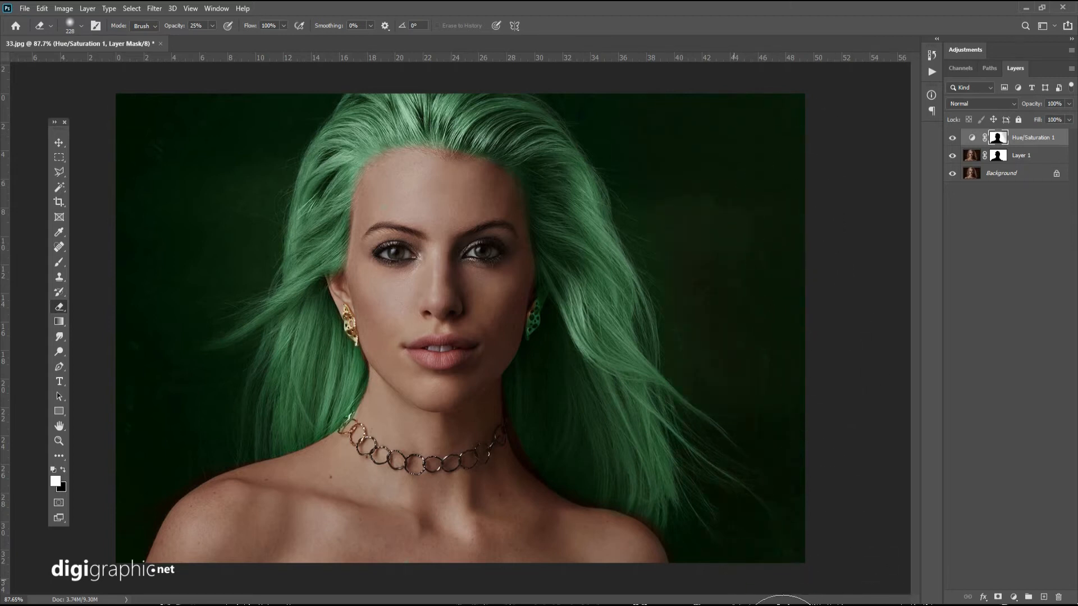
mouse_move(782, 605)
mouse_down()
mouse_move(588, 101)
mouse_move(738, 283)
mouse_move(861, 372)
mouse_move(563, 51)
mouse_move(700, 291)
mouse_move(823, 264)
mouse_up()
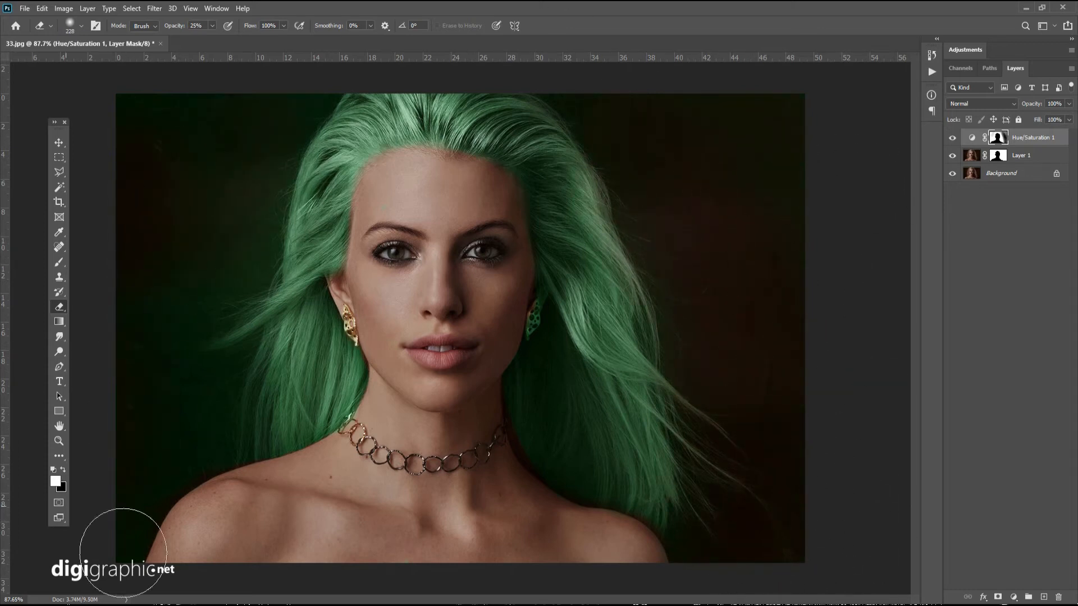
mouse_move(123, 552)
mouse_down()
mouse_move(224, 432)
mouse_move(274, 322)
mouse_move(258, 193)
mouse_move(274, 228)
mouse_move(268, 174)
mouse_move(215, 259)
mouse_move(214, 447)
mouse_move(260, 412)
mouse_move(203, 483)
mouse_move(202, 409)
mouse_up()
Add a new layer above the Background and fill it with green sampled from the hair using the Paint Bucket.
scroll(222, 394, down, 6)
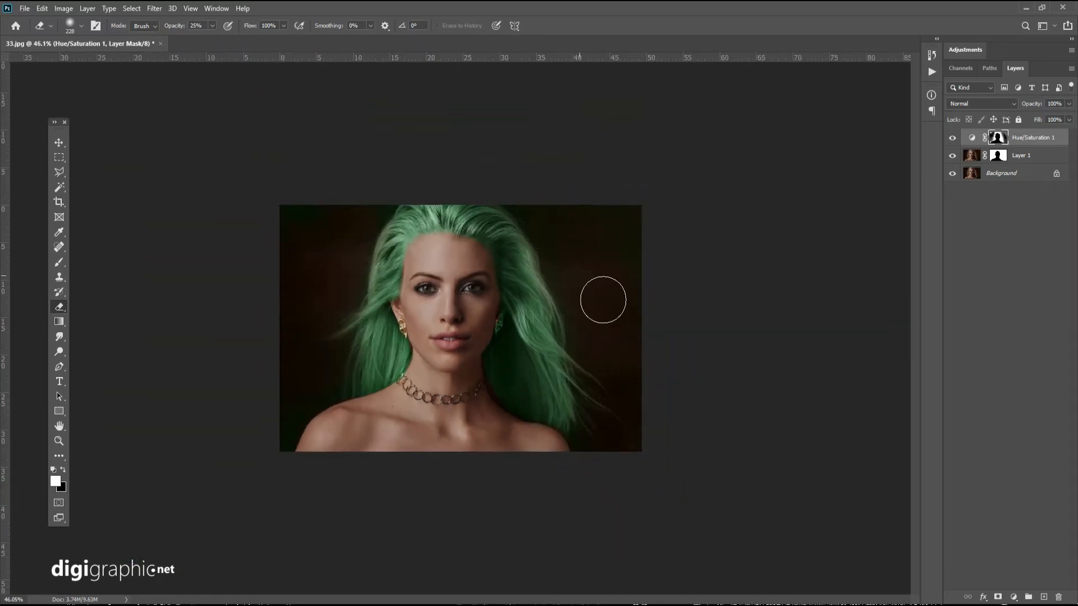
click(999, 175)
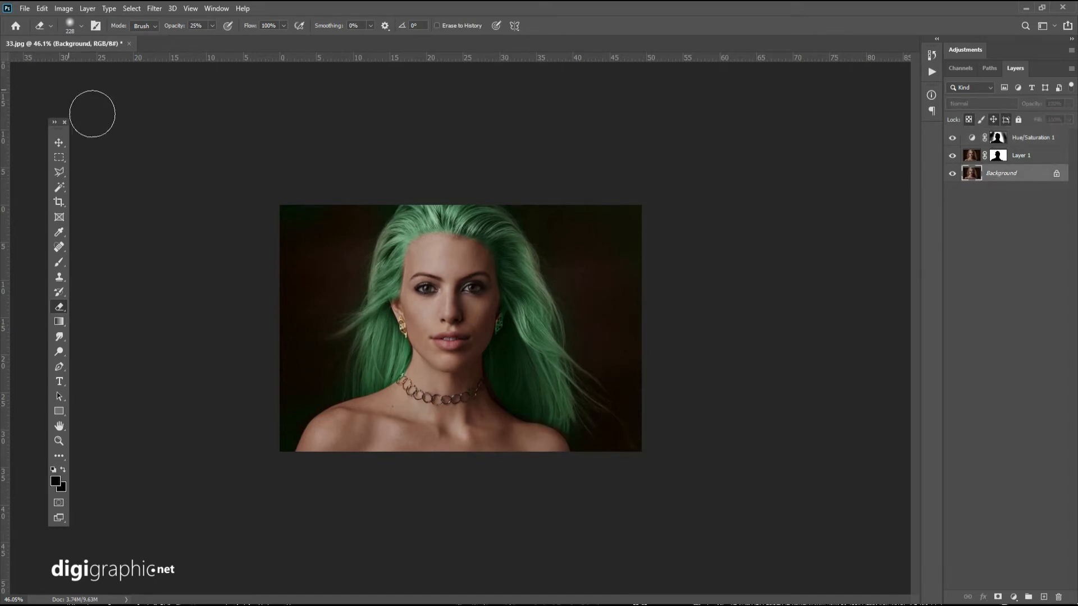
click(1044, 597)
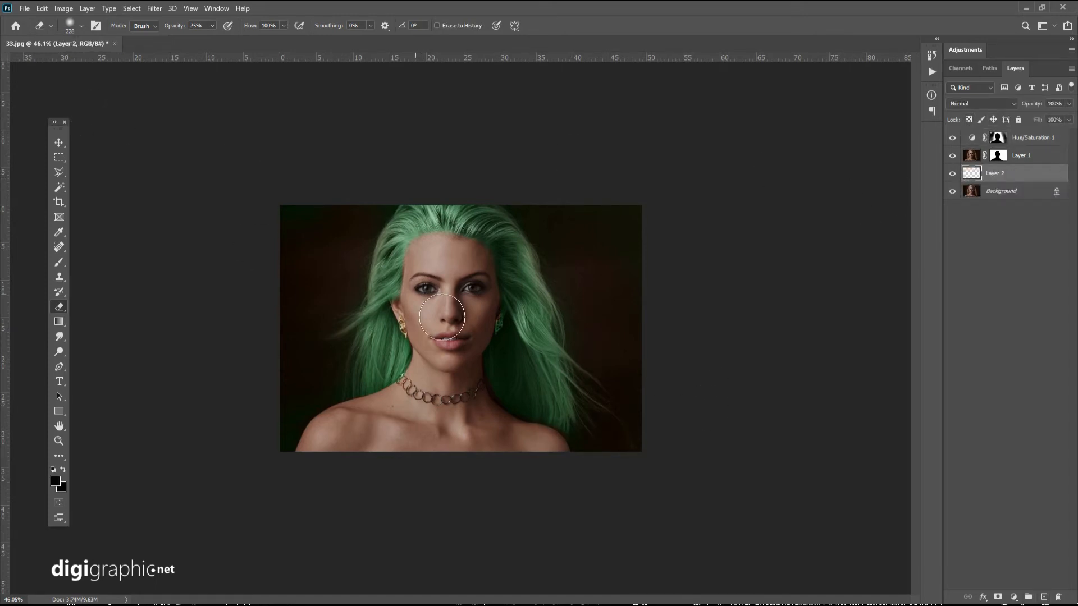
click(59, 322)
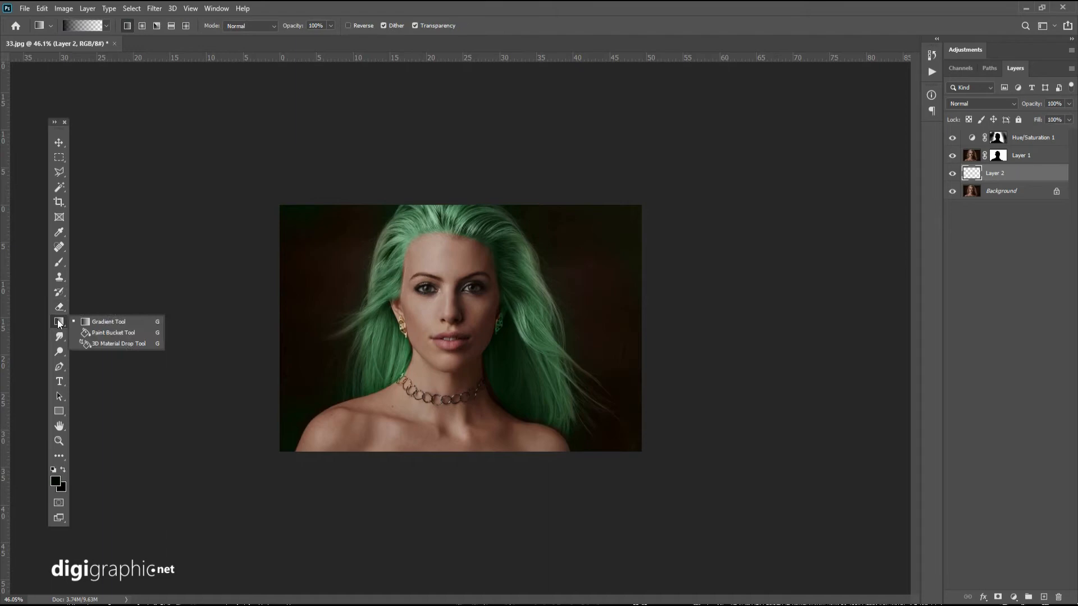
click(101, 332)
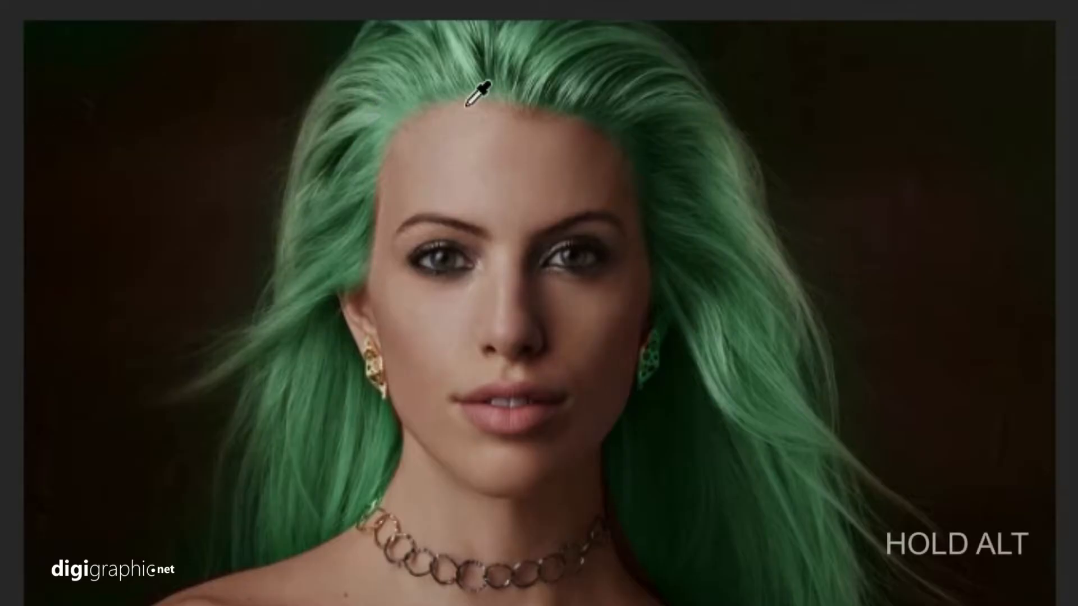
alt+click(474, 92)
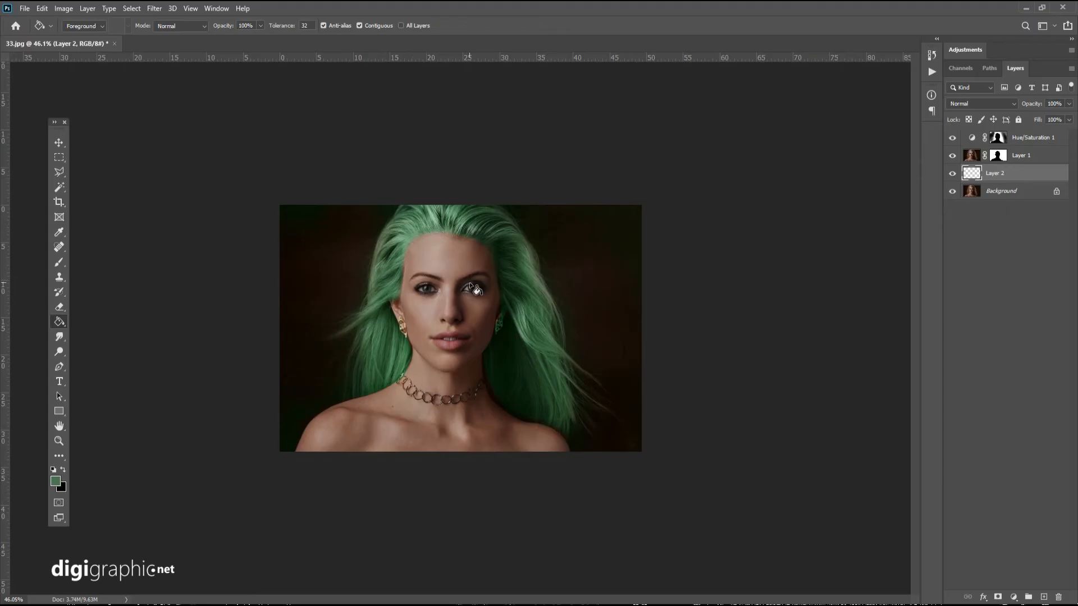
click(461, 300)
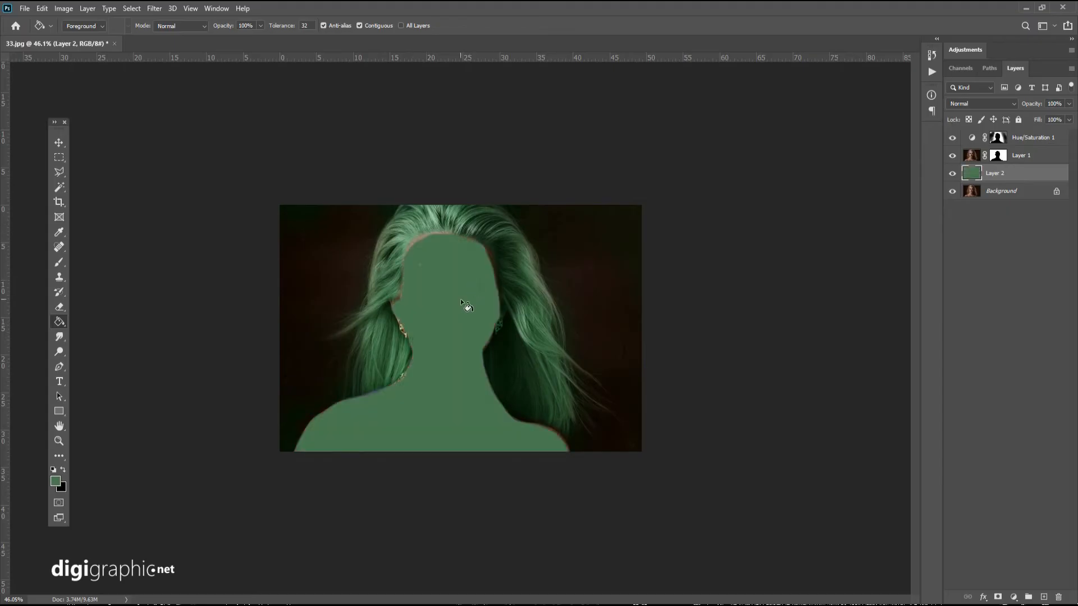
Move the green fill layer to the top of the stack and set it to Color blending at 16% opacity.
drag(1042, 180, 1040, 155)
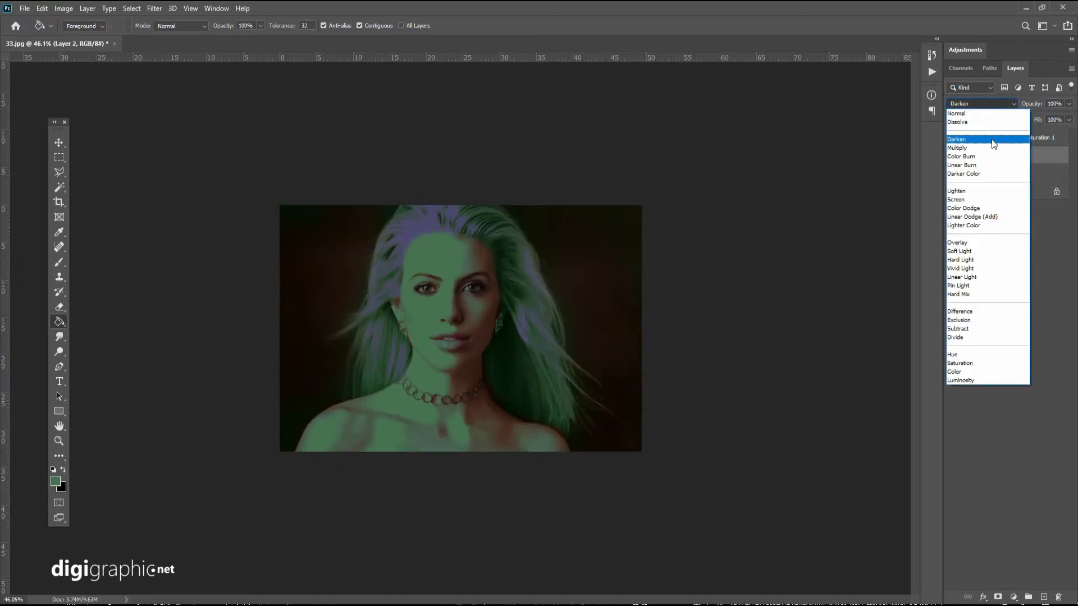
click(1002, 372)
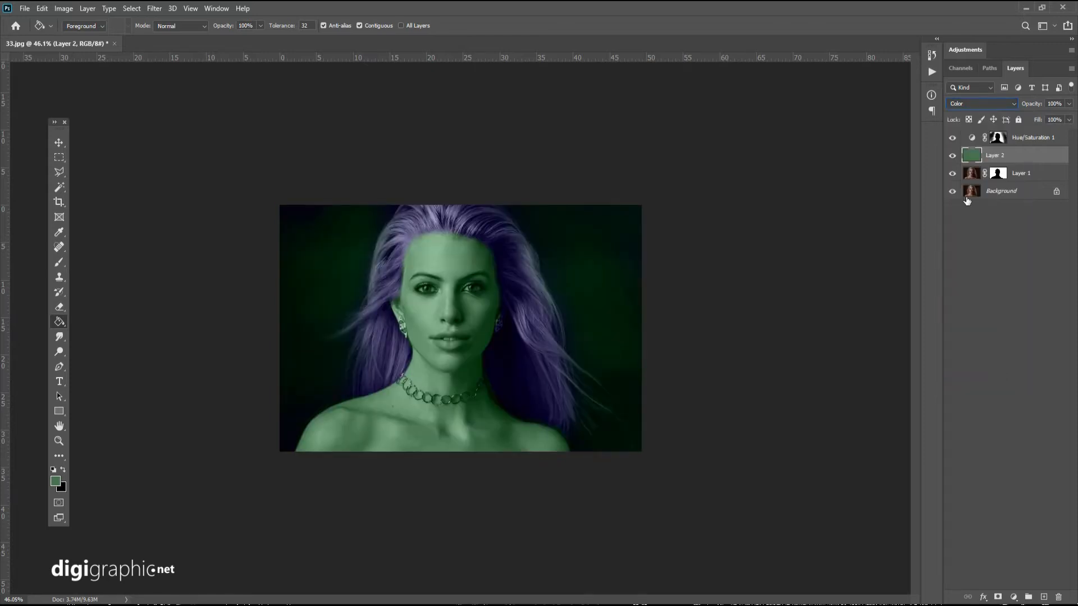
drag(1008, 160, 1003, 136)
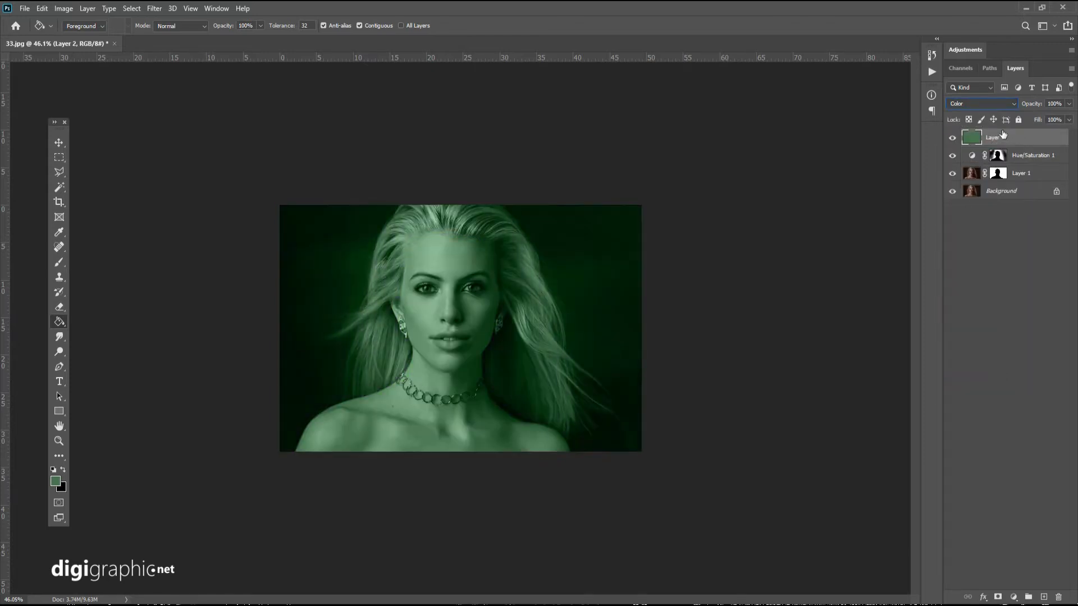
click(1068, 105)
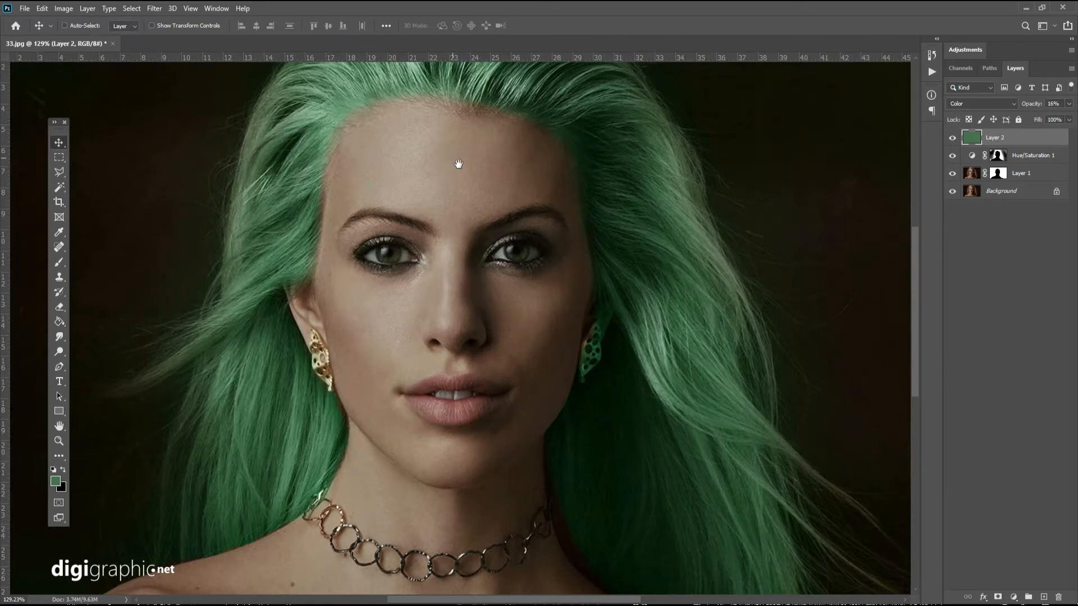
Soften the green along the forehead hairline on the Hue/Saturation mask with an 84 px Eraser.
scroll(584, 105, up, 5)
drag(532, 123, 548, 223)
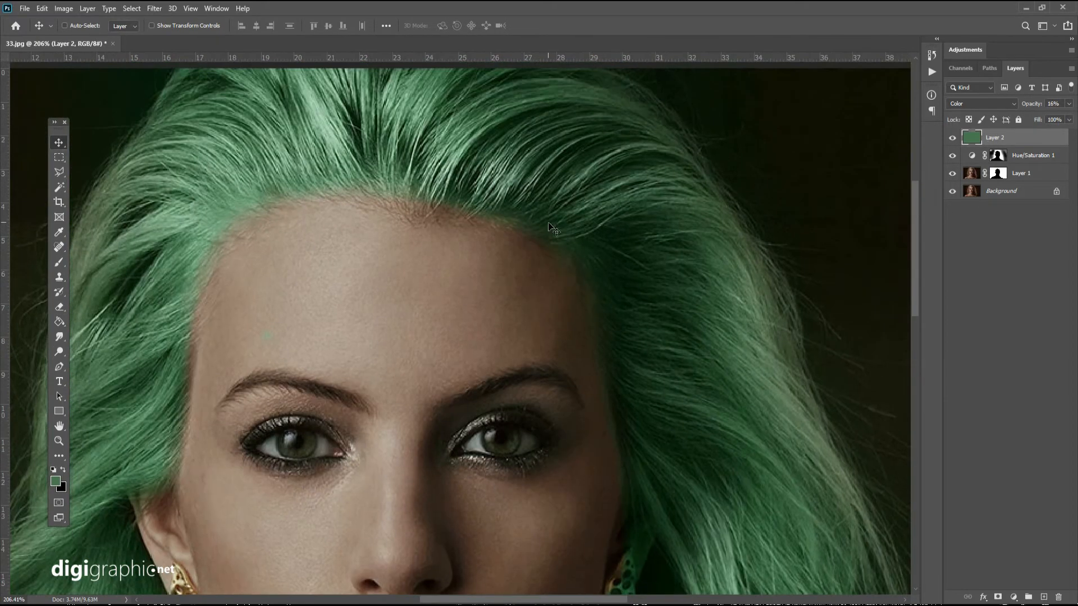
scroll(548, 224, up, 2)
click(998, 155)
key(d)
key(e)
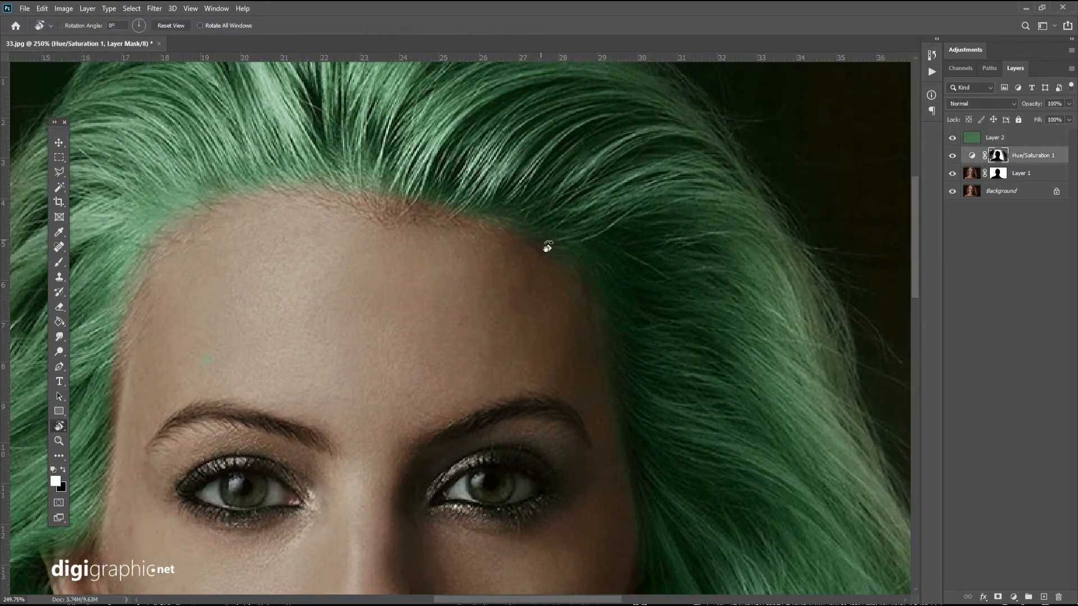
right_click(499, 289)
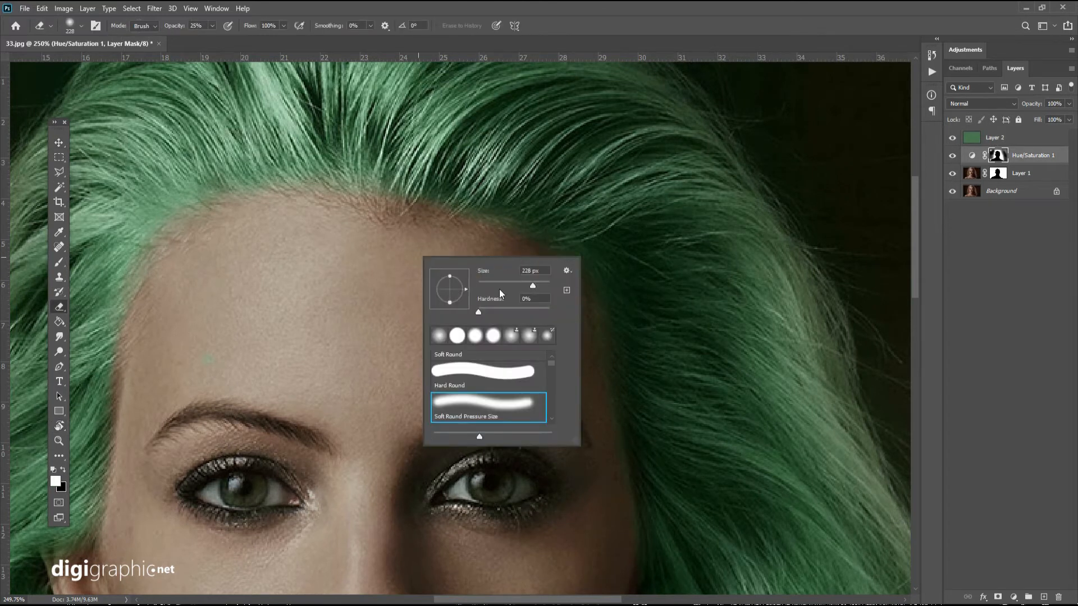
drag(508, 282, 507, 283)
click(492, 222)
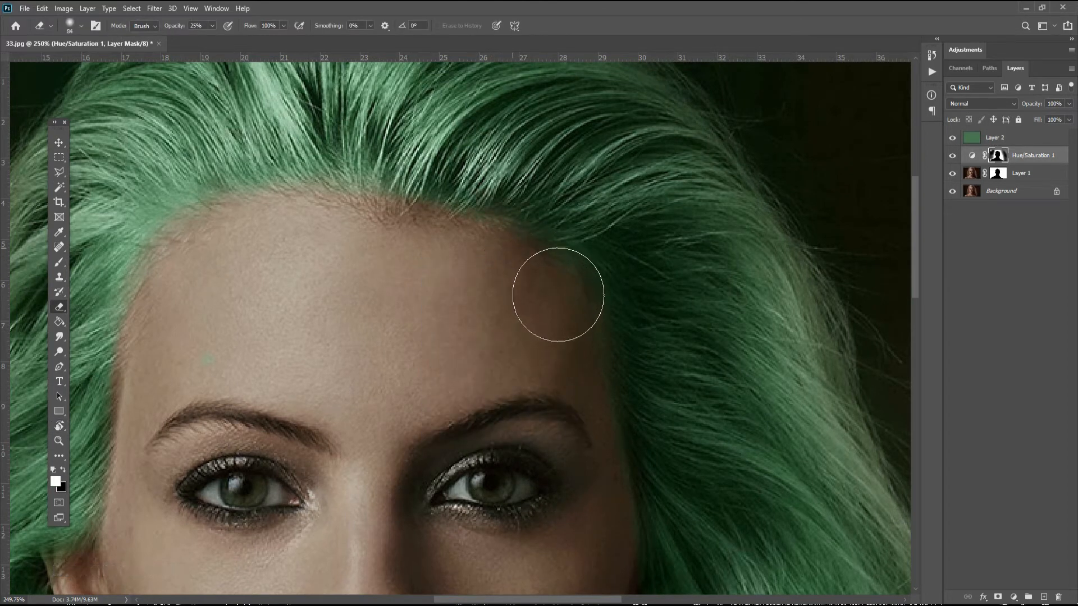
mouse_move(444, 264)
mouse_down()
mouse_move(385, 233)
mouse_move(357, 253)
mouse_move(289, 251)
mouse_up()
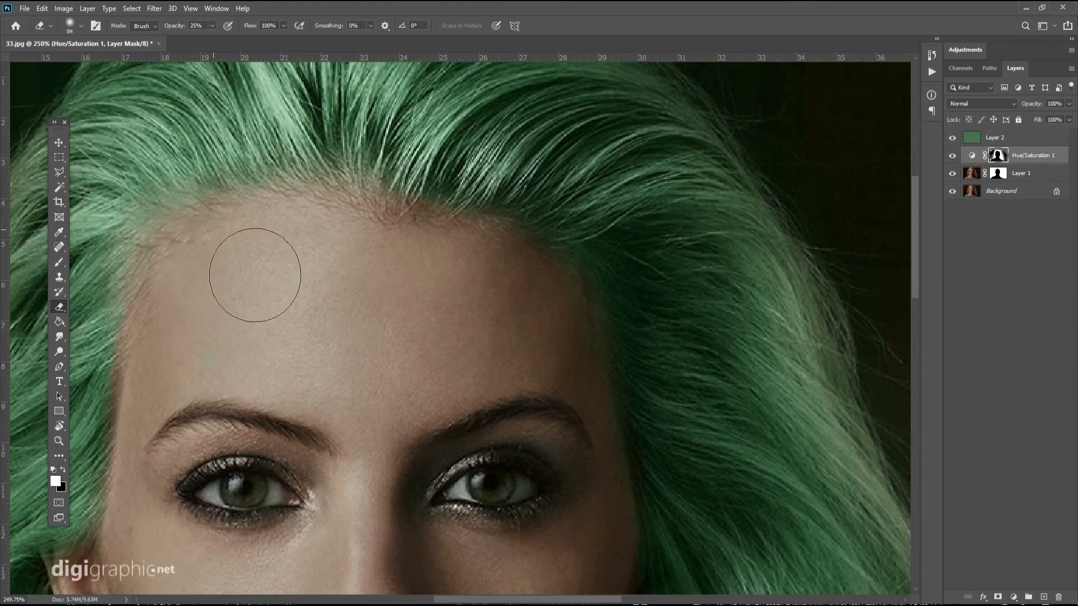
Erase the remaining green fringe along the temples and sides of the face on the Hue/Saturation mask.
mouse_move(308, 260)
mouse_down()
mouse_move(393, 177)
mouse_move(418, 177)
mouse_up()
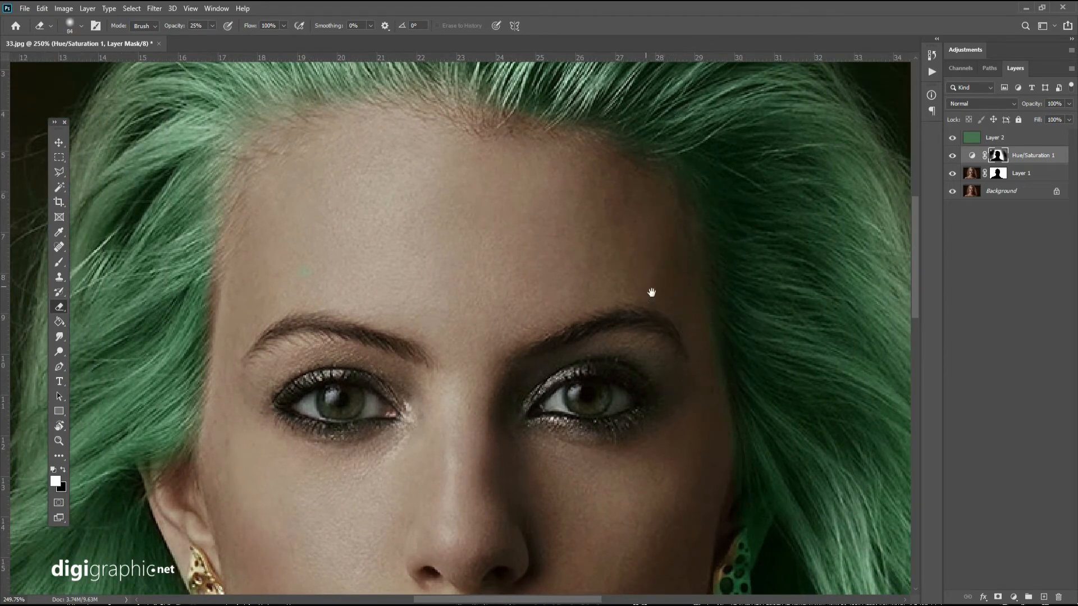
mouse_move(707, 354)
mouse_down()
mouse_move(670, 291)
mouse_move(713, 334)
mouse_up()
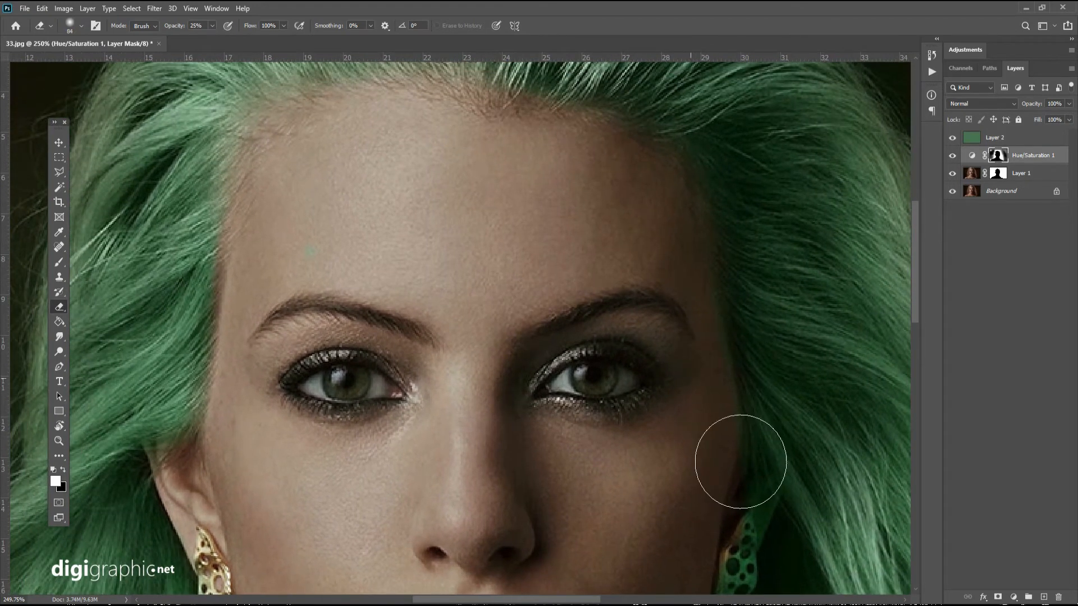
drag(698, 401, 635, 225)
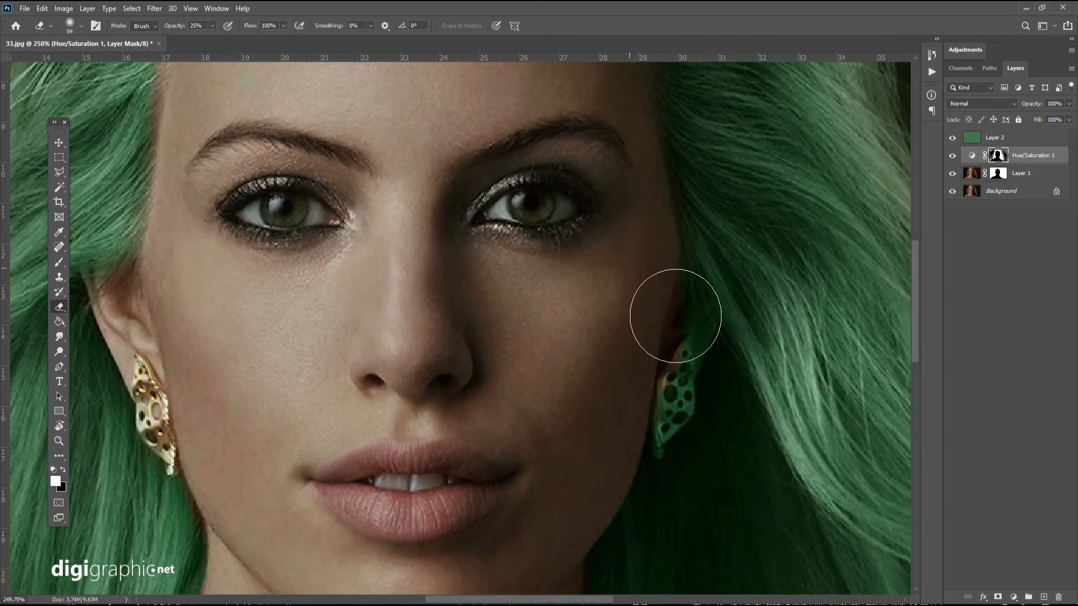
drag(435, 251, 615, 244)
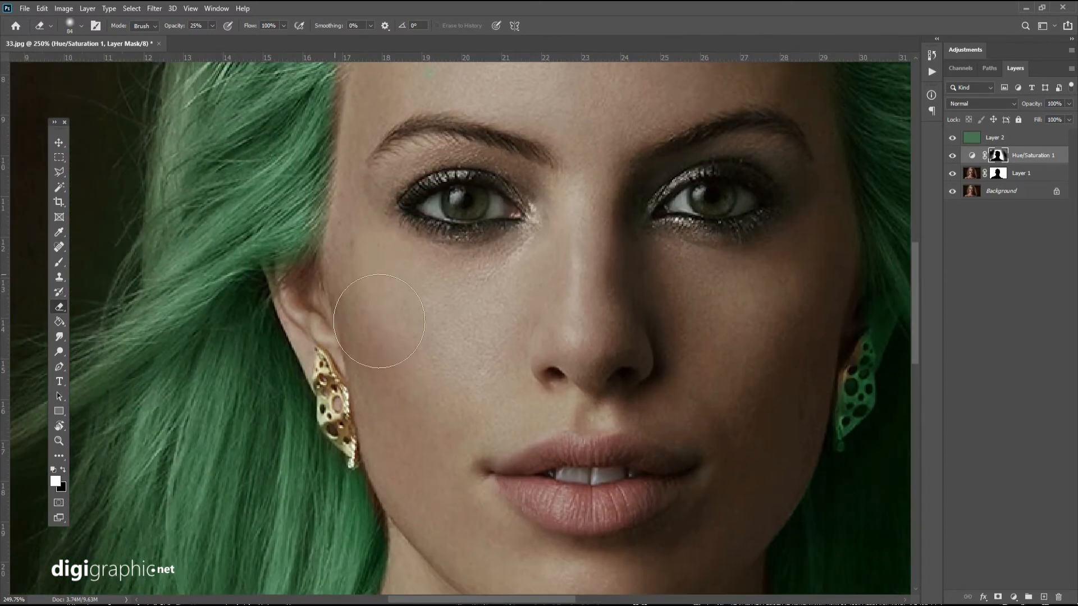
drag(429, 336, 447, 505)
Shift the hair colour to blue by setting the Hue/Saturation adjustment to Hue +174 and Saturation +26.
scroll(465, 522, down, 10)
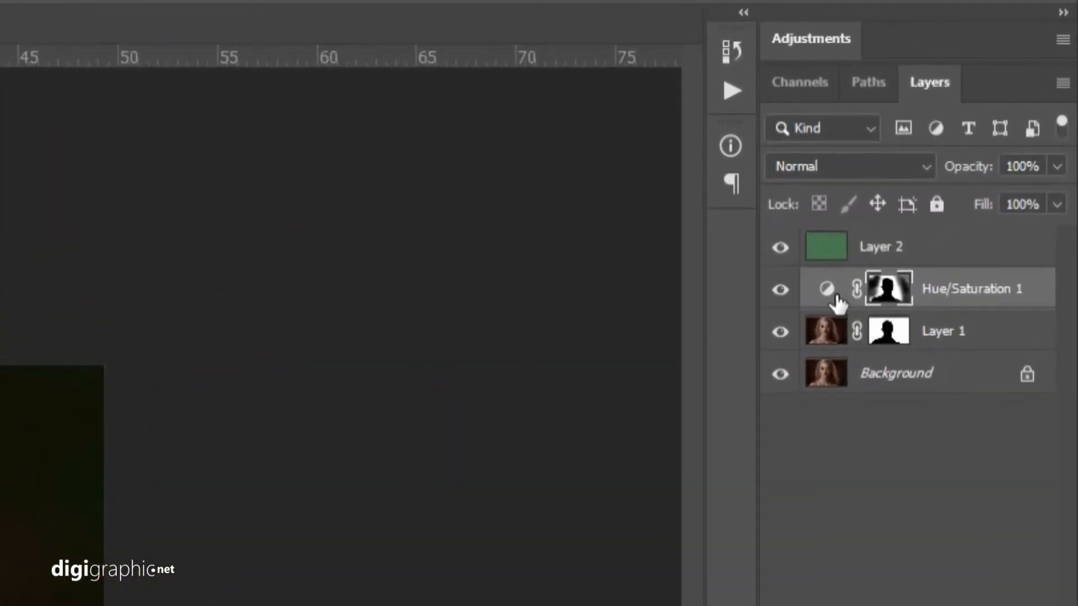
double_click(926, 196)
click(851, 339)
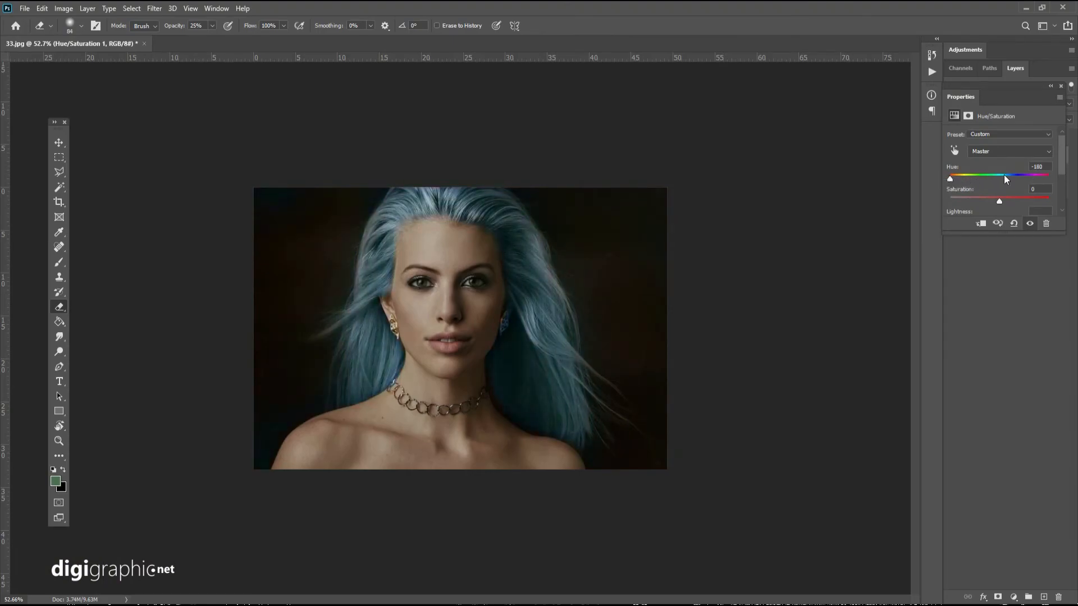
drag(1004, 175, 1049, 176)
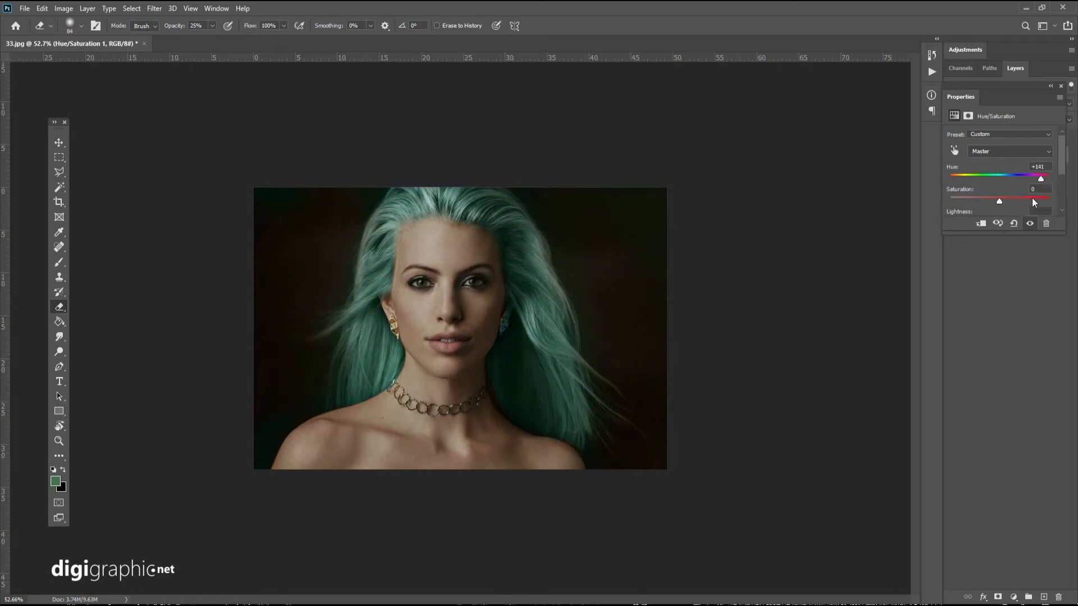
scroll(1044, 191, down, 2)
mouse_move(1016, 194)
mouse_down()
mouse_move(988, 196)
mouse_move(1000, 196)
mouse_up()
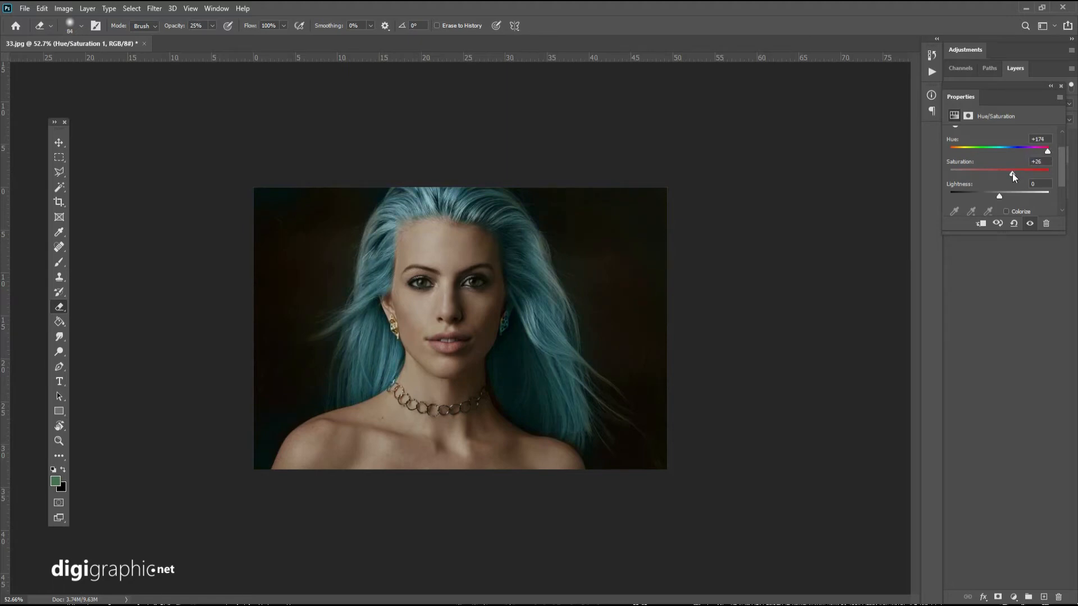
Try other hair colours with the Hue/Saturation adjustment: pink at Hue -28 and Saturation +34, and green at Hue +71.
drag(1012, 173, 989, 148)
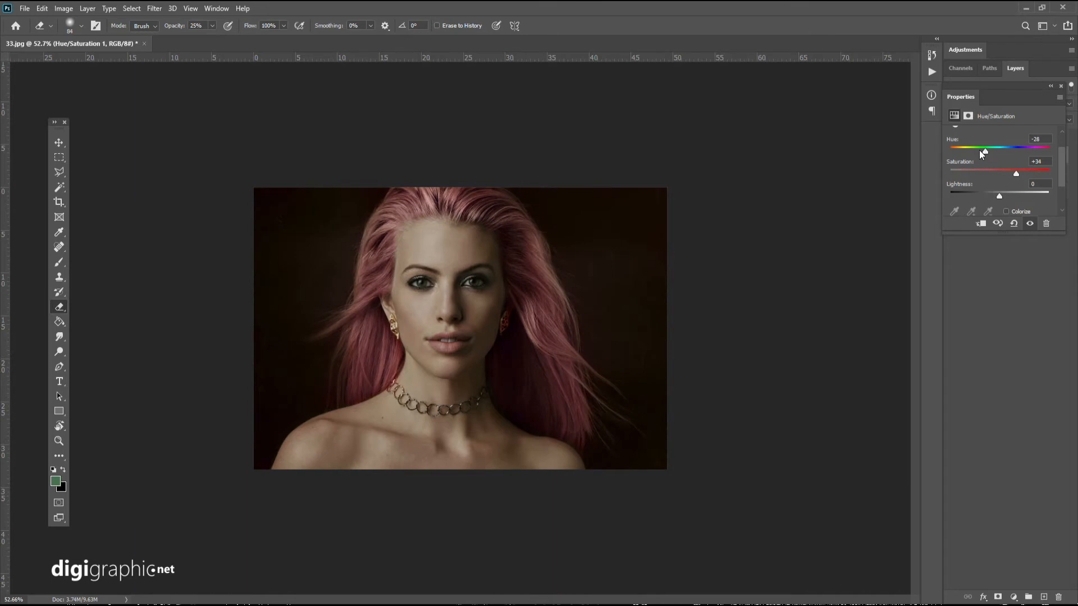
scroll(584, 253, up, 5)
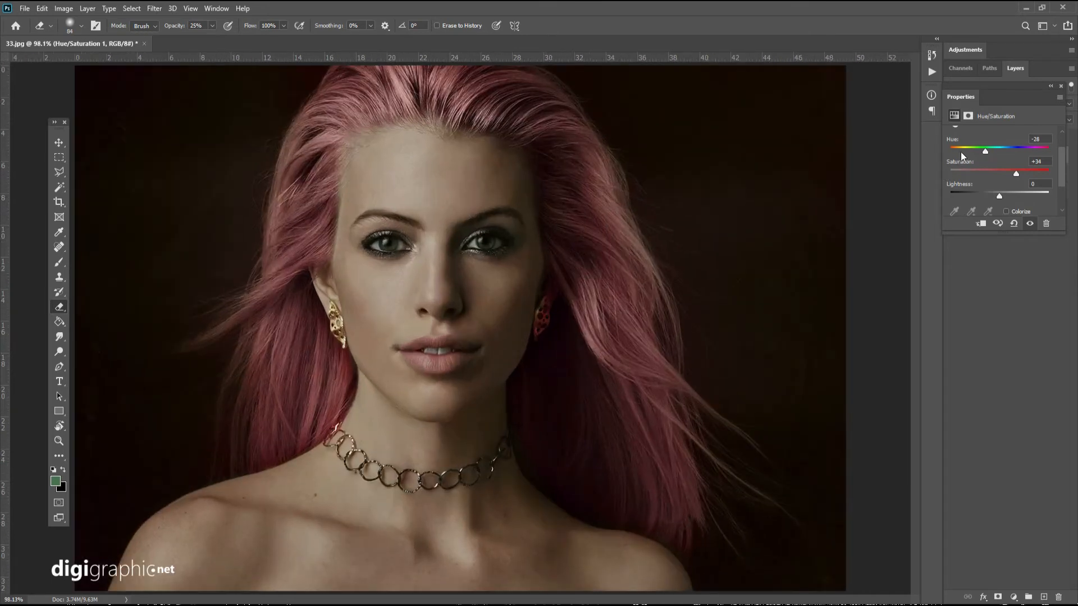
click(962, 150)
drag(959, 150, 966, 152)
drag(990, 150, 1015, 151)
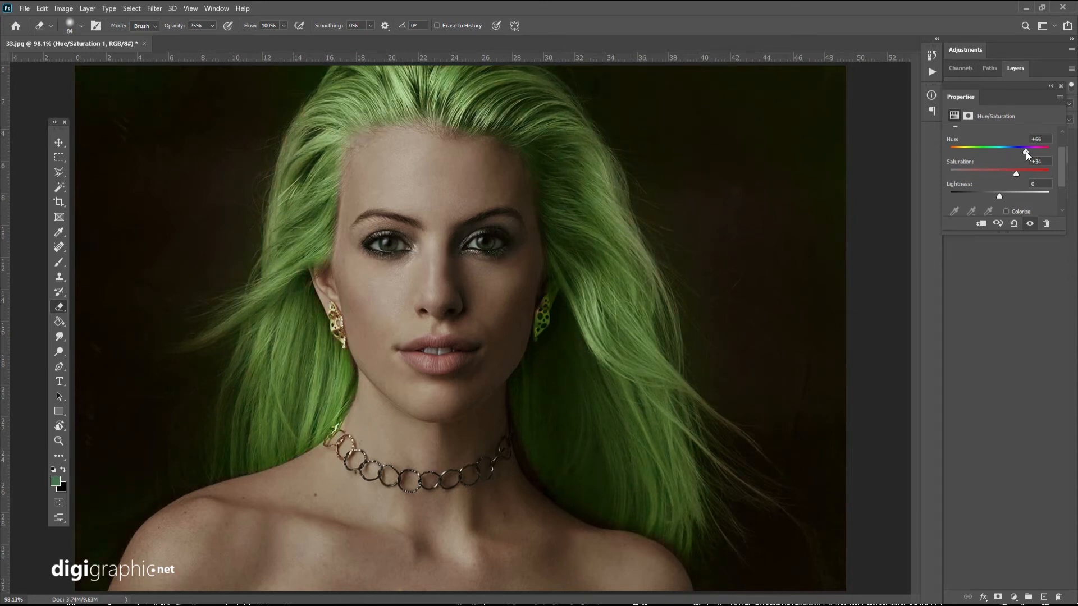
scroll(664, 251, up, 5)
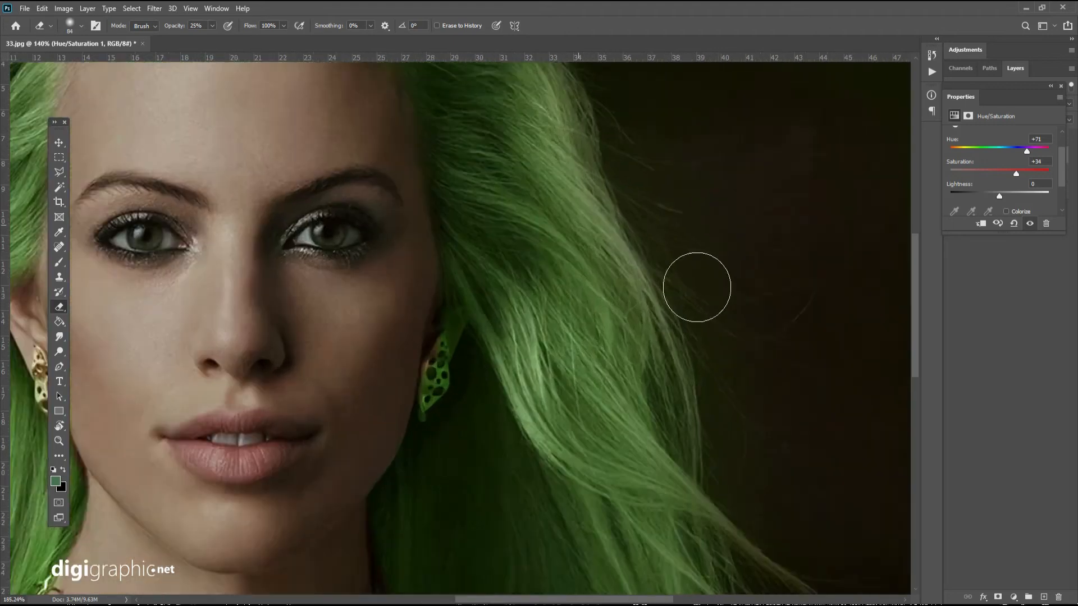
Try blonde and magenta-pink hair by setting the adjustment's Hue to +8 and to -36.
click(1005, 149)
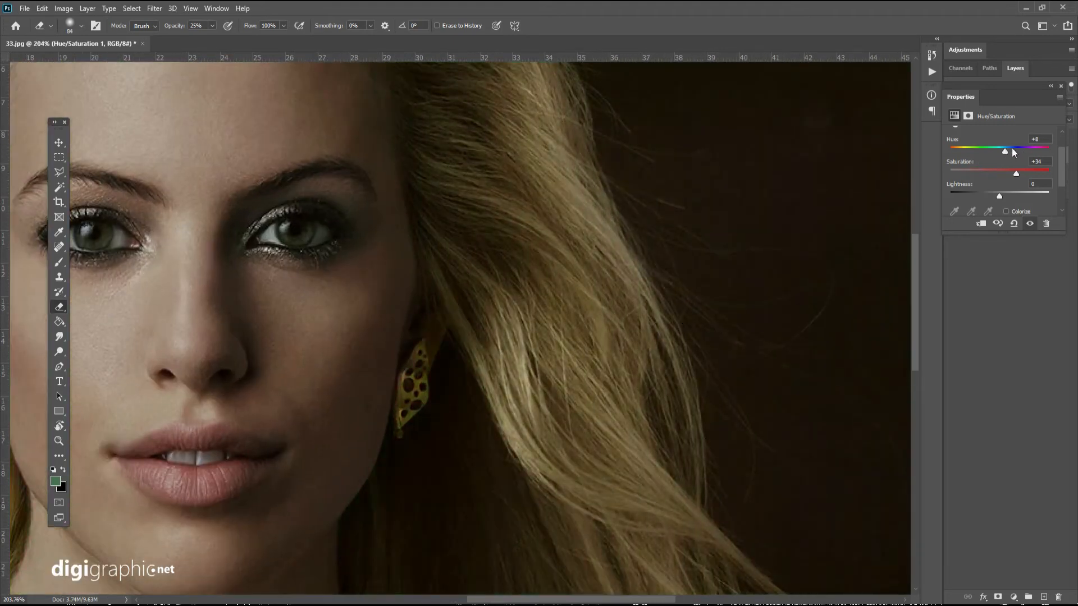
mouse_move(1013, 151)
mouse_down()
mouse_move(1044, 150)
mouse_move(918, 144)
mouse_move(981, 144)
mouse_up()
scroll(709, 248, down, 5)
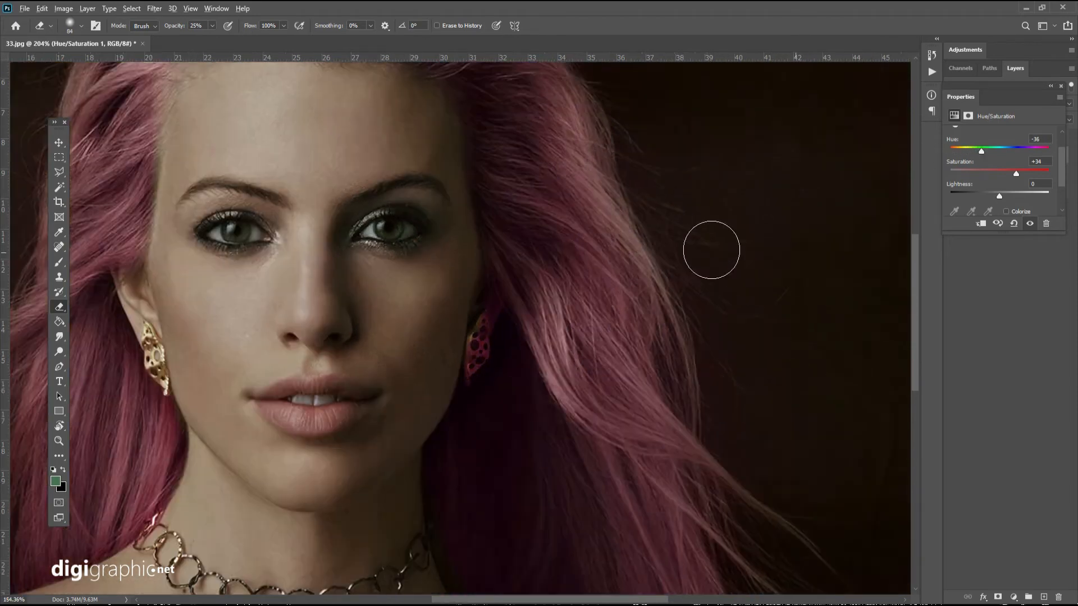
scroll(698, 235, down, 1)
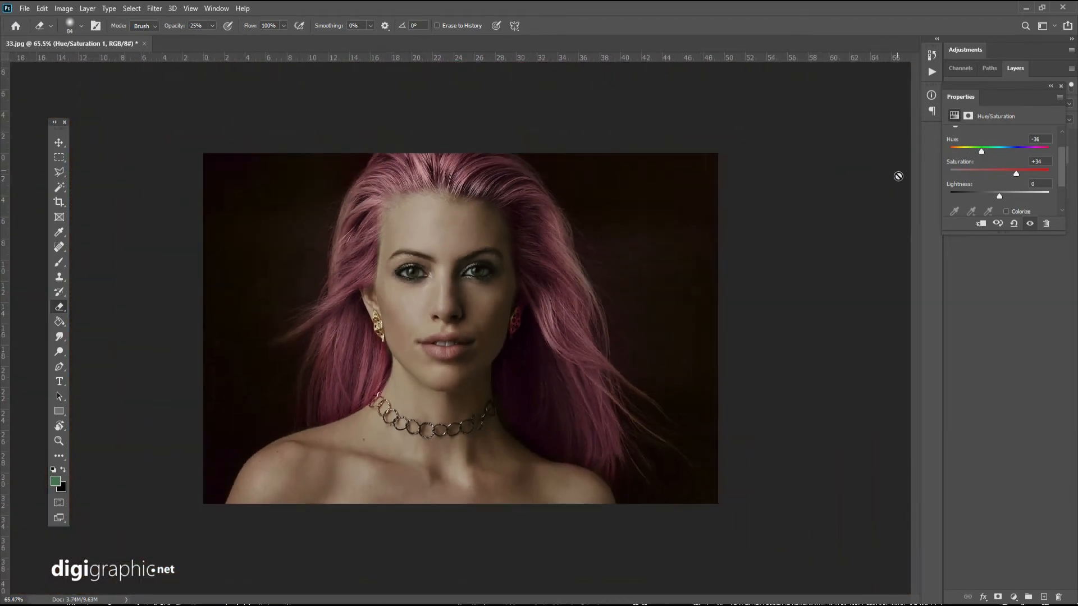
Try emerald hair at Hue +121, test it with Saturation at -100, and undo the saturation change.
drag(995, 152, 1037, 149)
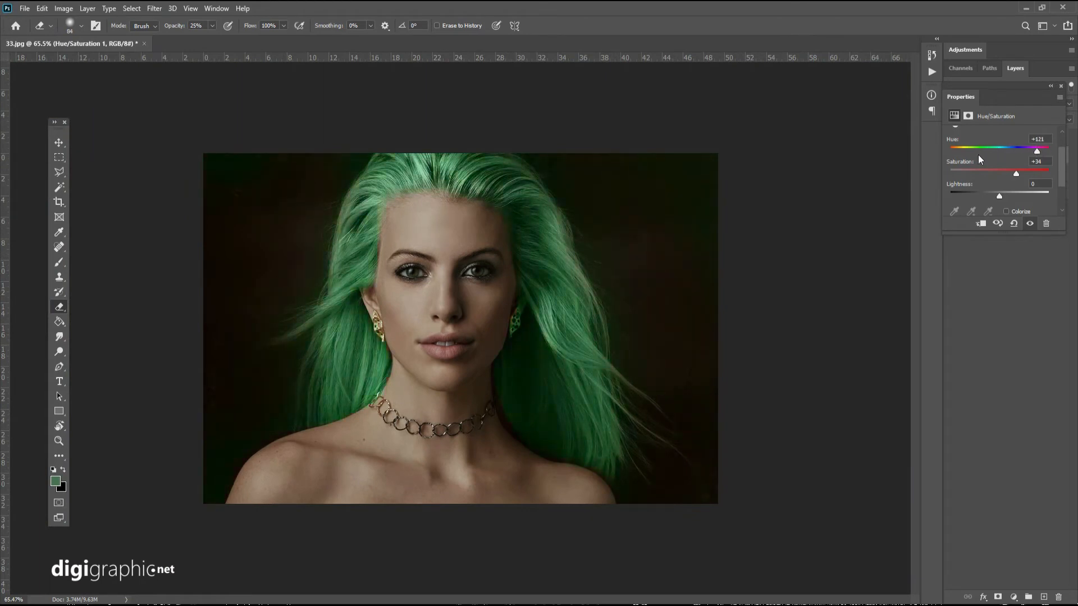
scroll(463, 282, up, 2)
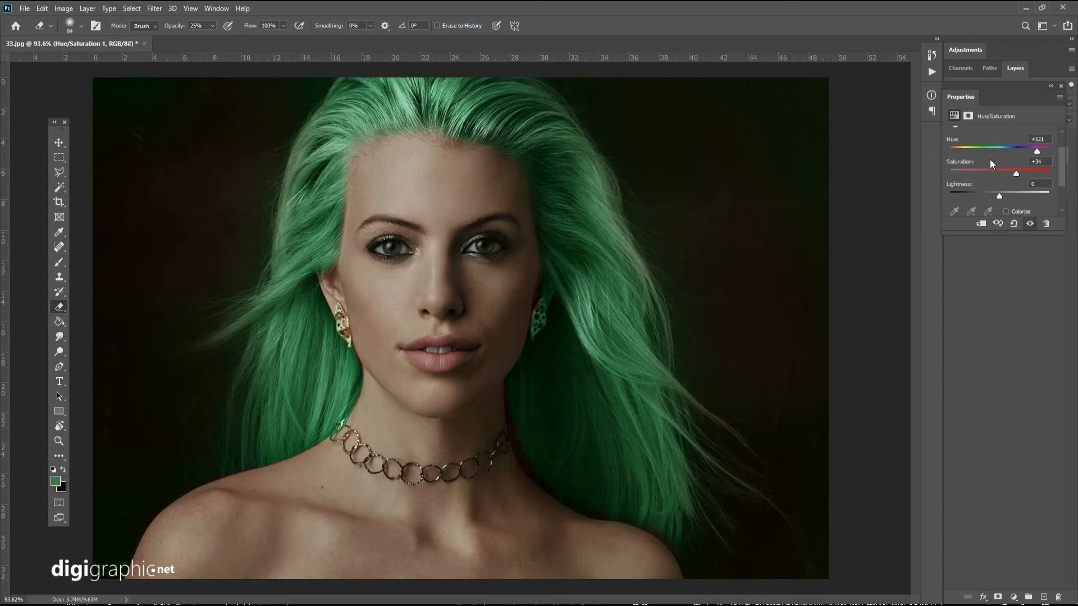
drag(982, 172, 925, 171)
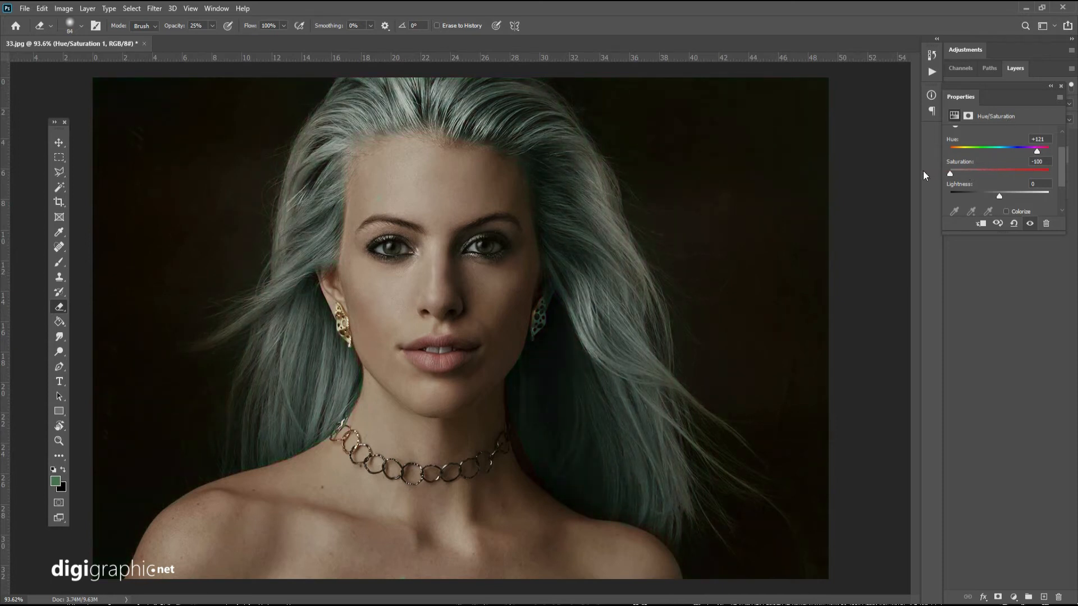
key(ctrl+z)
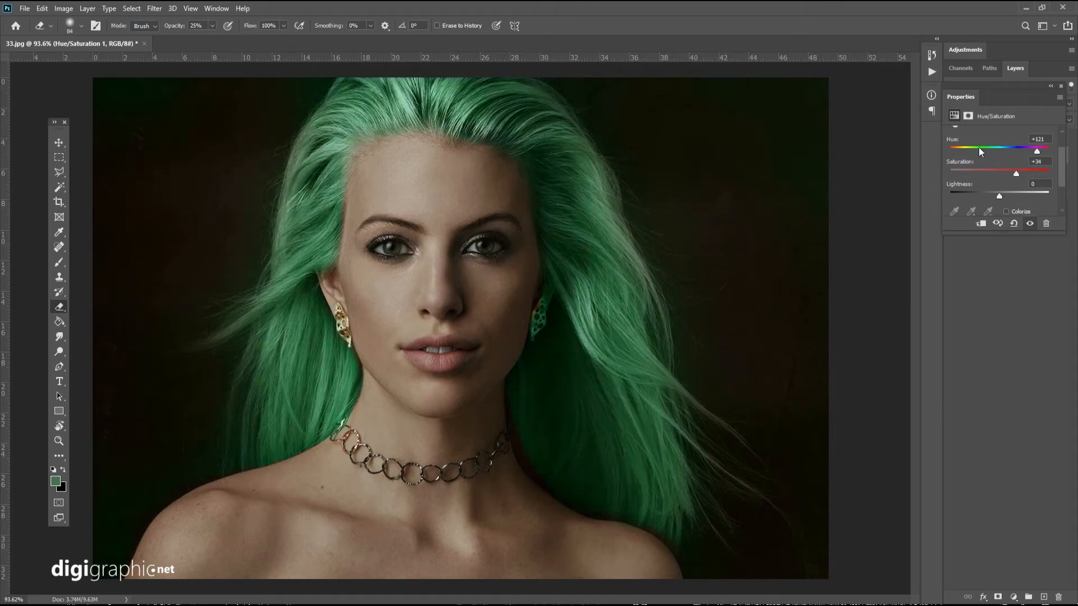
Give the hair a muted purple tone by setting the adjustment to Hue -46 and Saturation -26.
click(987, 170)
click(977, 147)
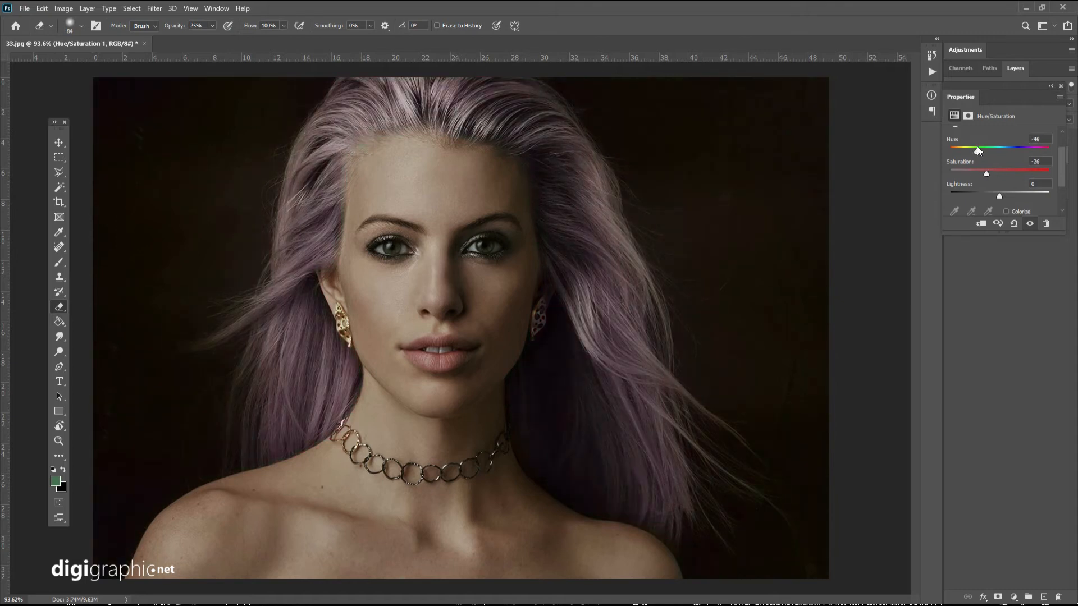
drag(977, 148, 1009, 171)
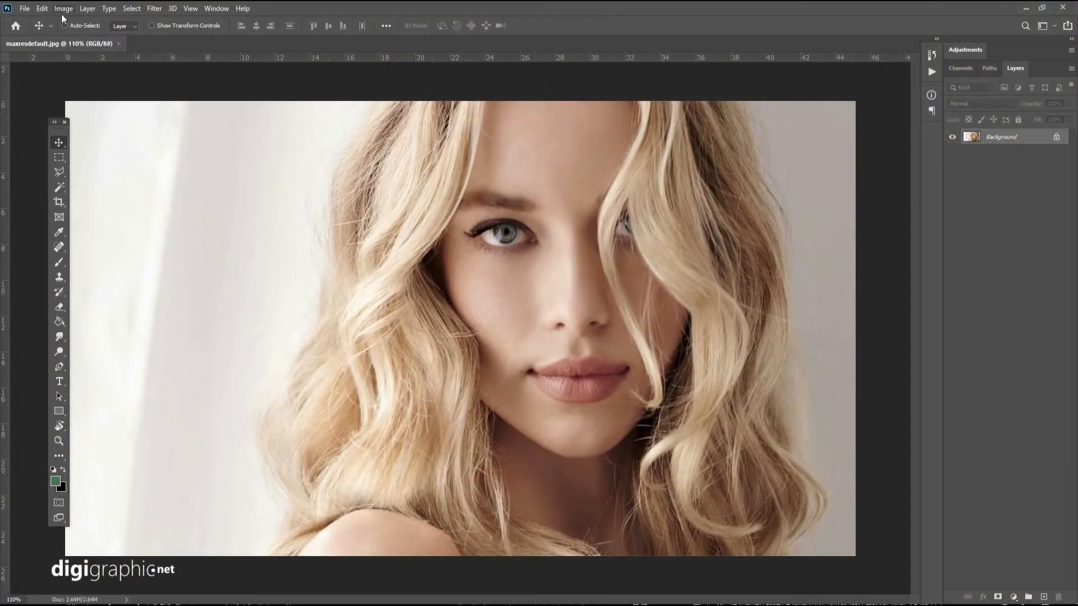
Darken the blonde portrait maxresdefault.jpg with Brightness -40 and Contrast 48.
click(64, 8)
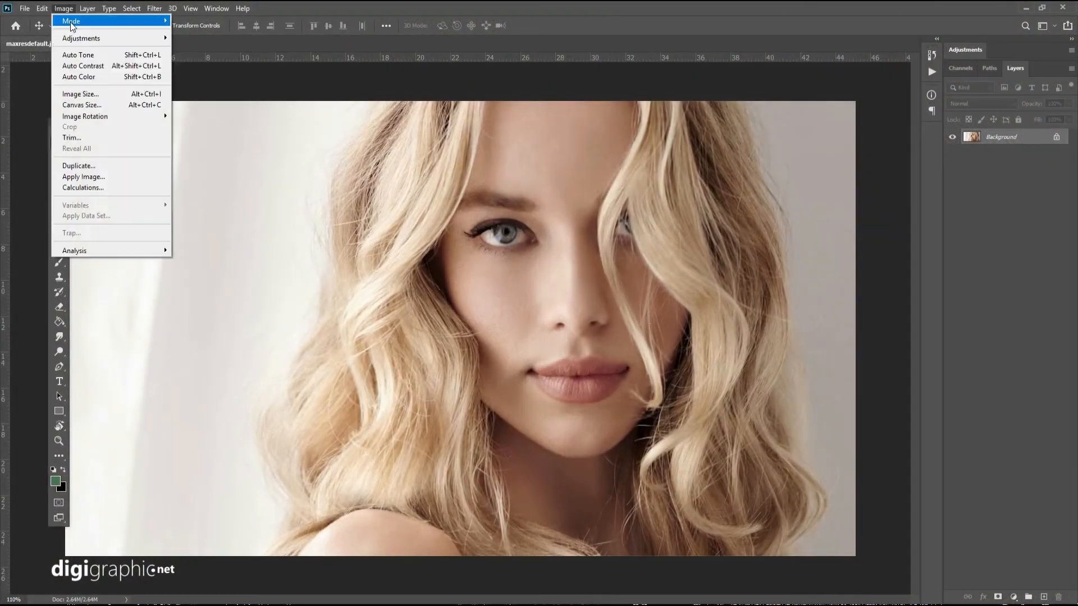
mouse_move(112, 37)
click(176, 40)
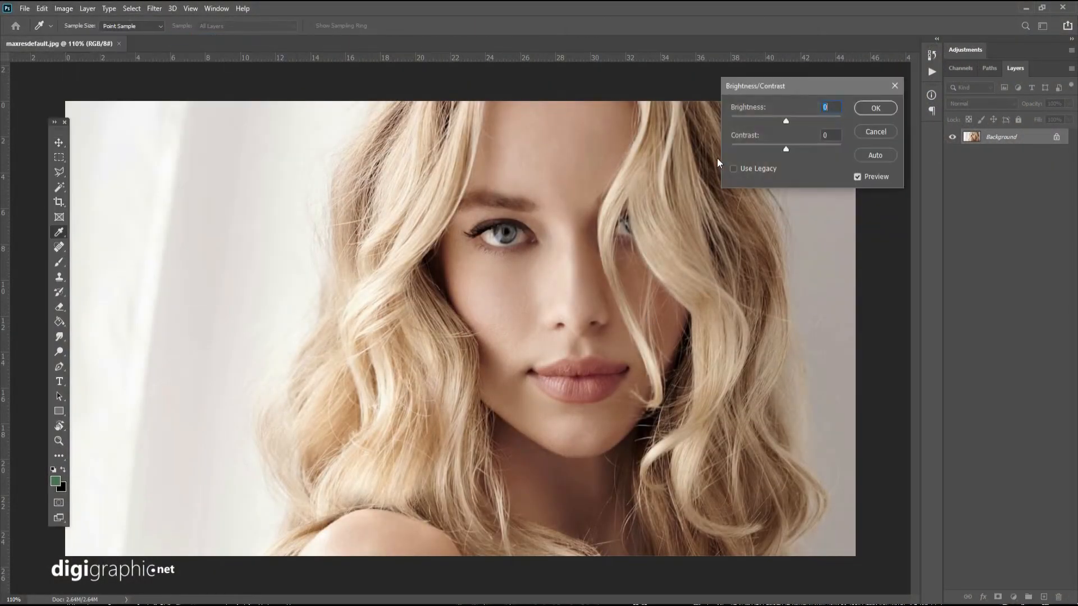
drag(816, 147, 771, 119)
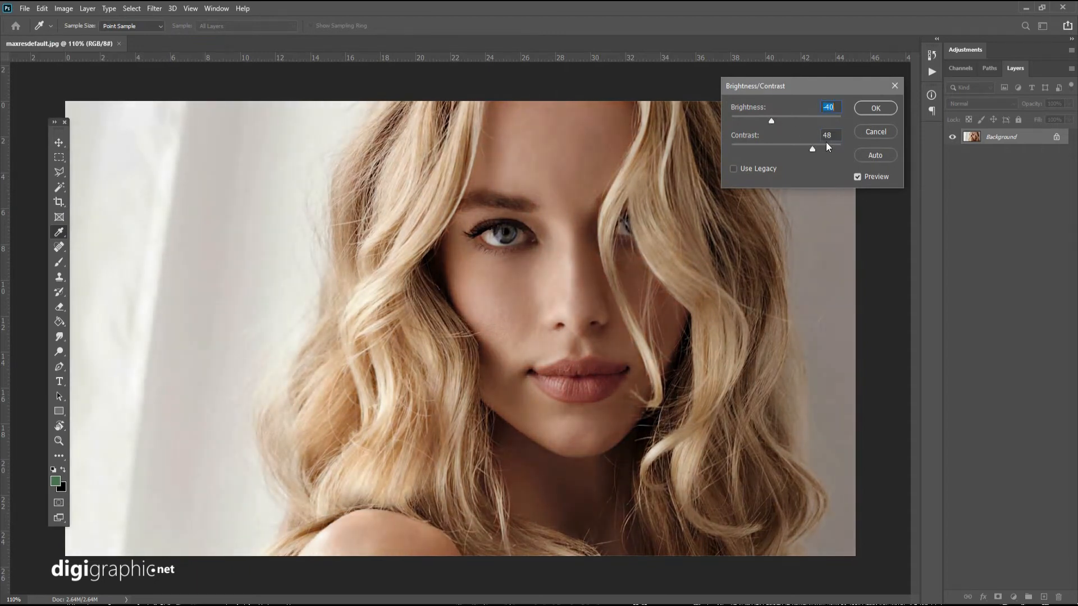
click(875, 108)
key(v)
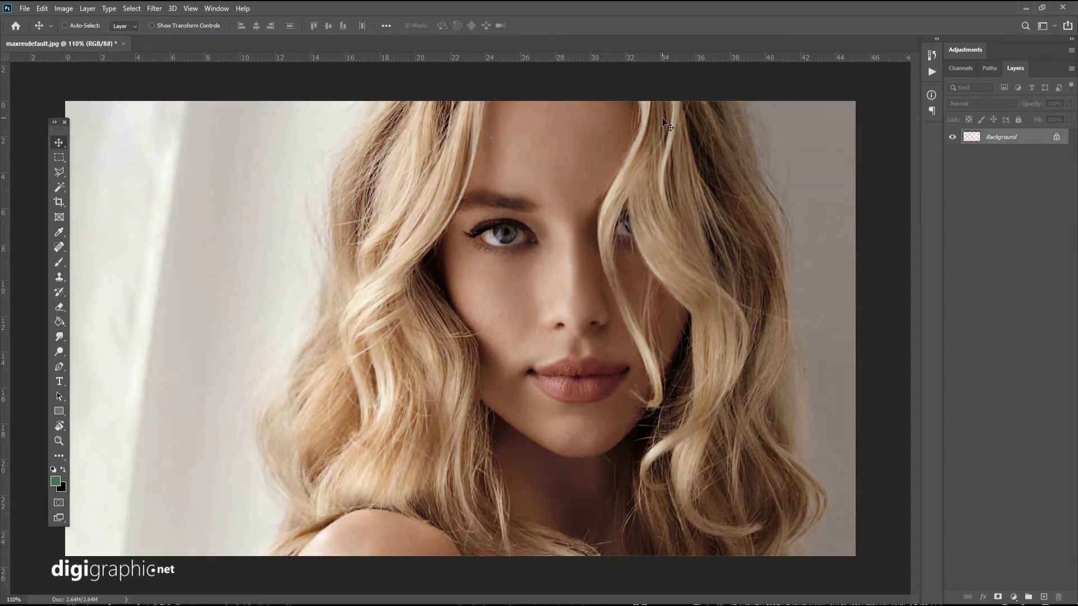
Add a Hue/Saturation adjustment layer above the Background of the blonde portrait.
scroll(507, 332, down, 2)
scroll(505, 331, up, 2)
click(106, 10)
key(Left)
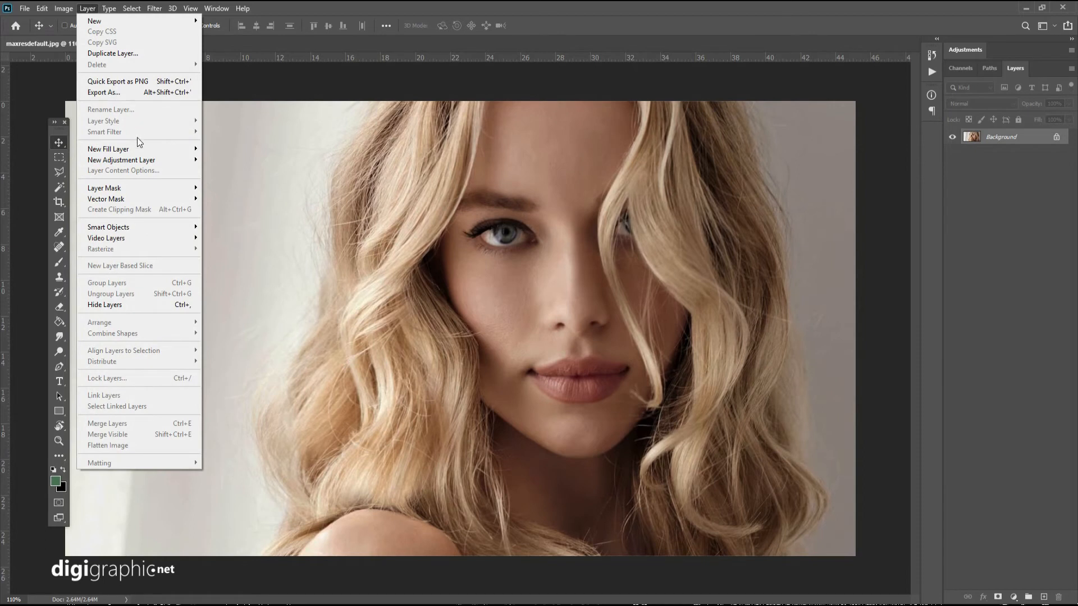
mouse_move(137, 159)
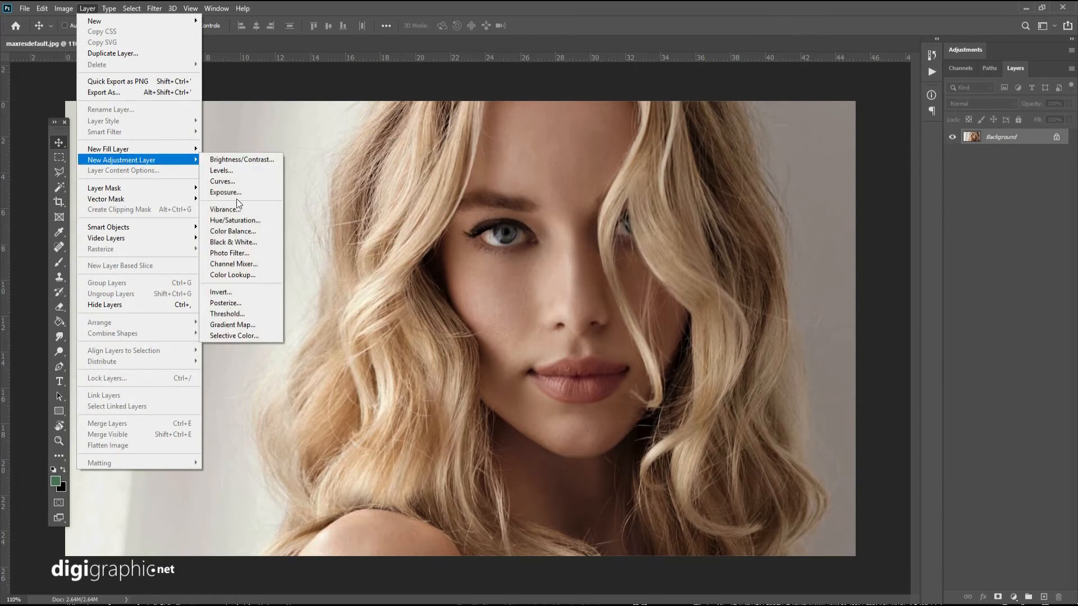
click(242, 222)
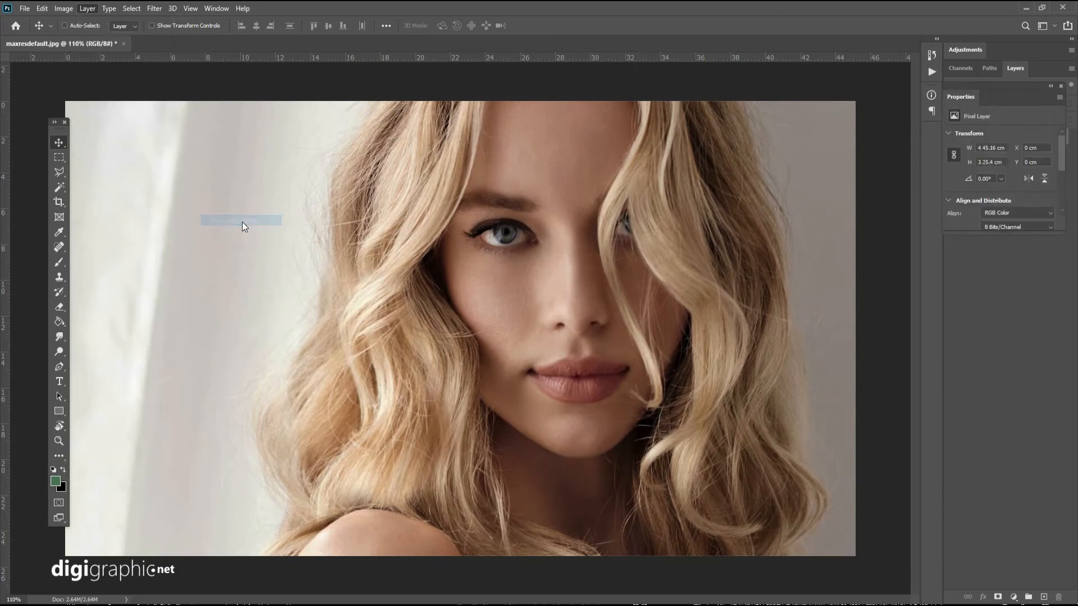
click(475, 122)
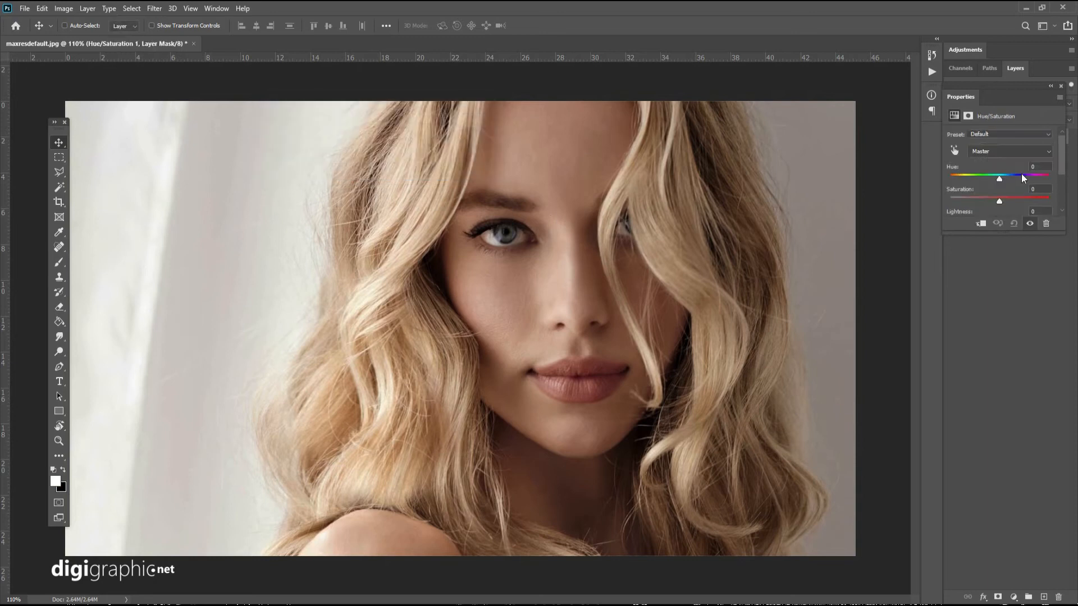
Set the adjustment to Hue +119 and Saturation -25, close its properties and keep the Hue/Saturation layer selected.
drag(1010, 177, 1036, 177)
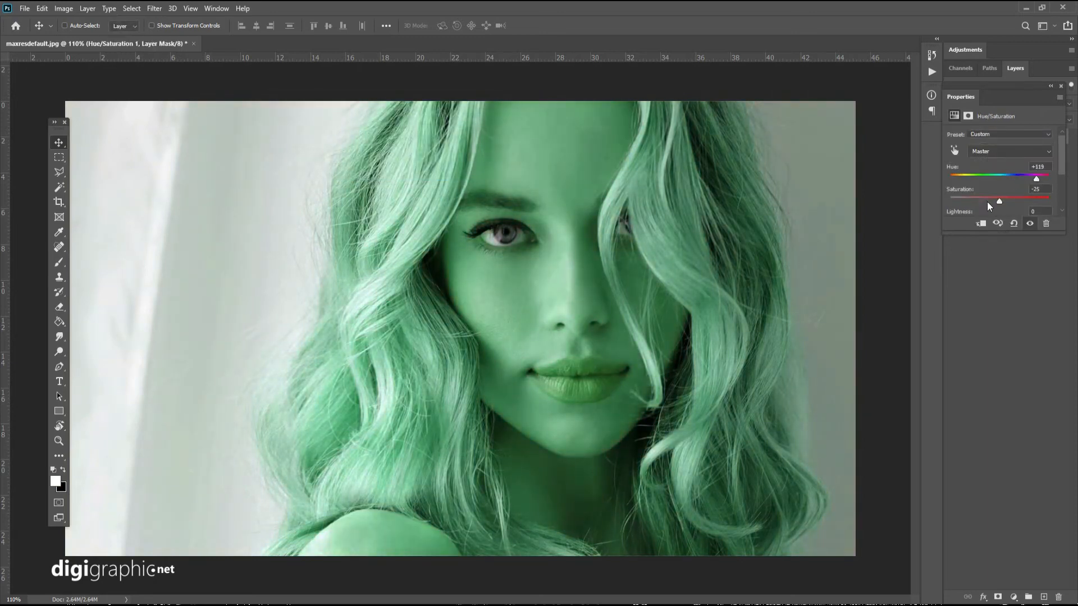
click(1021, 316)
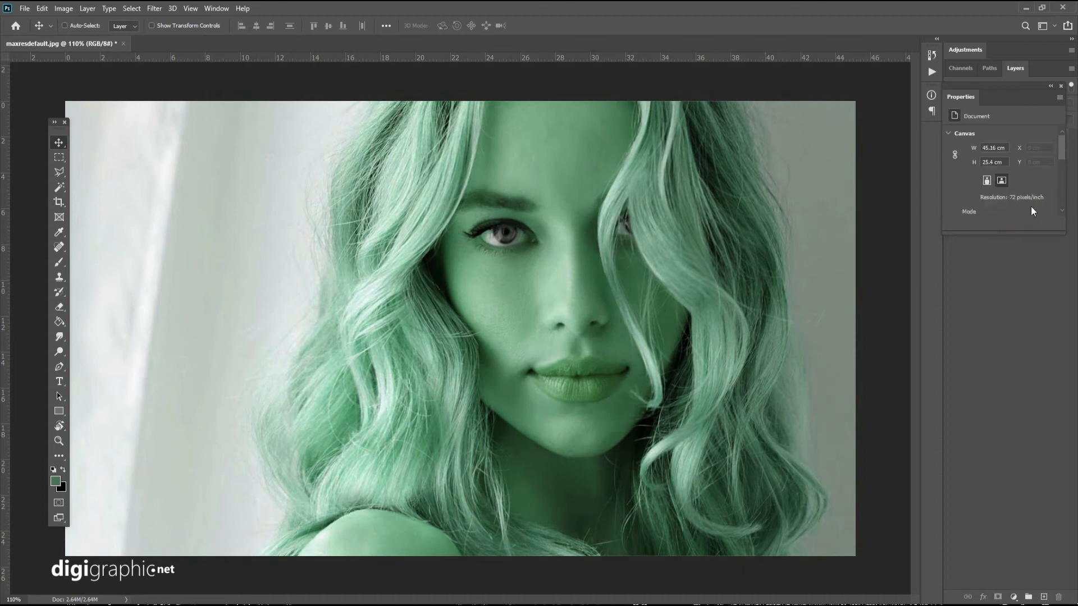
click(1060, 87)
click(1008, 142)
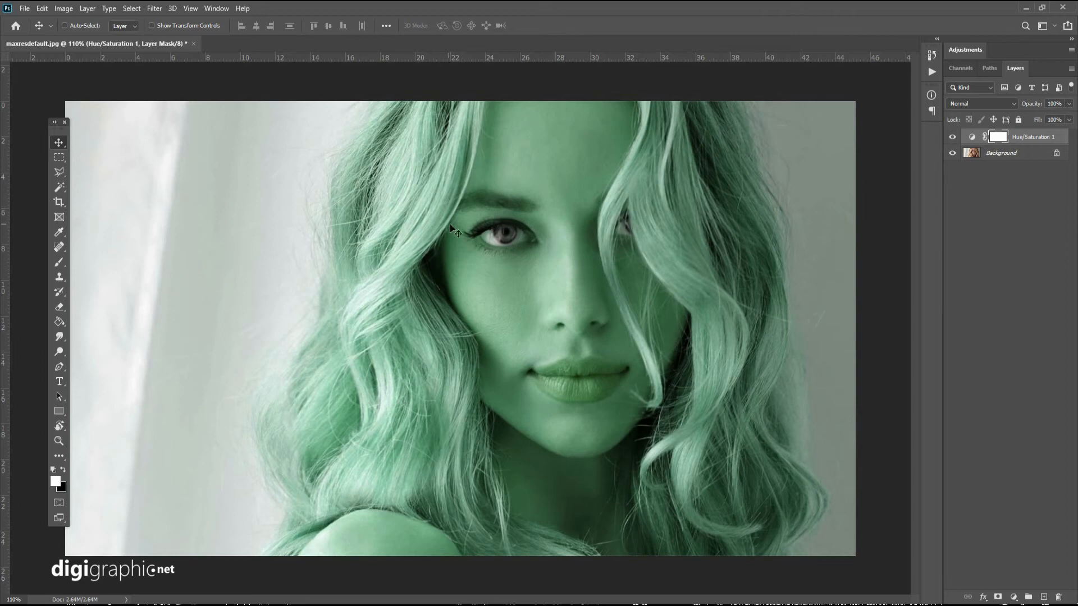
Erase the green from the forehead, nose, lips and chin on the Hue/Saturation mask with a 37 px Eraser at 100% opacity.
click(59, 306)
right_click(564, 244)
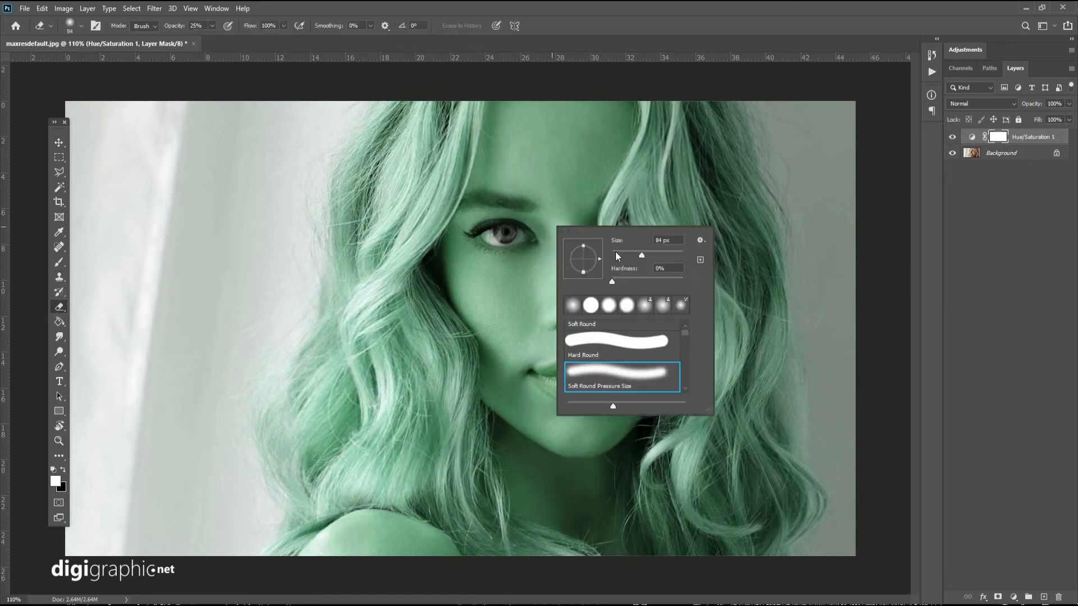
drag(528, 111, 526, 186)
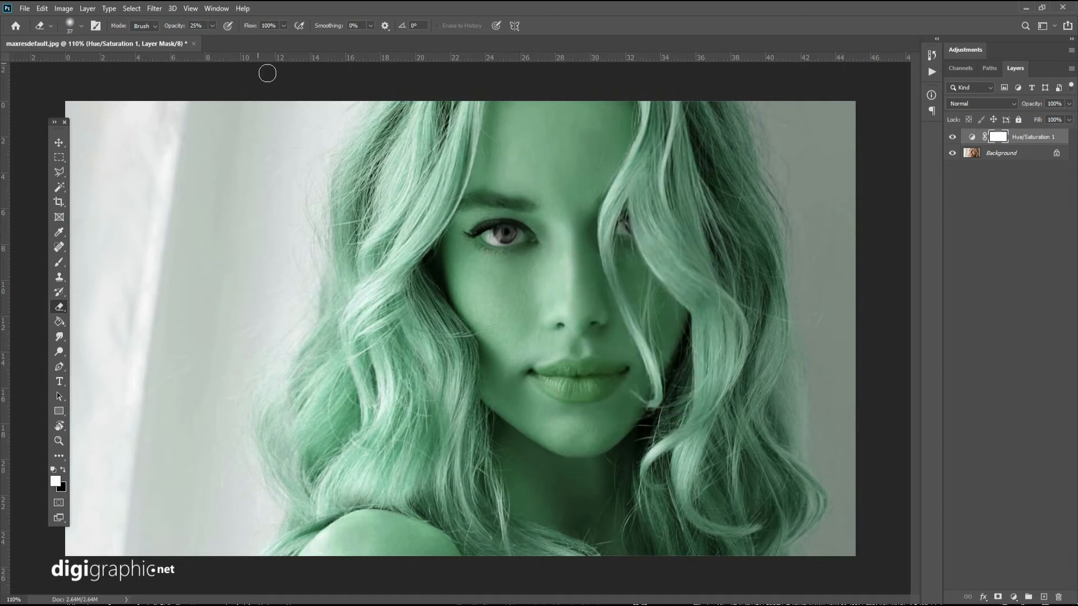
click(211, 28)
drag(210, 39, 277, 51)
mouse_move(540, 130)
mouse_down()
mouse_move(535, 104)
mouse_move(523, 161)
mouse_move(510, 112)
mouse_move(505, 202)
mouse_move(519, 209)
mouse_move(523, 186)
mouse_move(514, 250)
mouse_move(528, 195)
mouse_move(555, 231)
mouse_move(571, 362)
mouse_move(523, 271)
mouse_move(505, 294)
mouse_move(535, 431)
mouse_move(533, 507)
mouse_move(531, 496)
mouse_move(575, 529)
mouse_move(555, 502)
mouse_move(602, 485)
mouse_move(571, 437)
mouse_move(610, 404)
mouse_move(623, 348)
mouse_move(644, 369)
mouse_move(615, 343)
mouse_move(545, 326)
mouse_move(515, 414)
mouse_move(615, 445)
mouse_move(648, 425)
mouse_move(643, 370)
mouse_move(676, 362)
mouse_up()
scroll(612, 427, up, 3)
drag(710, 212, 548, 326)
mouse_move(467, 357)
mouse_down()
mouse_move(414, 220)
mouse_move(445, 353)
mouse_up()
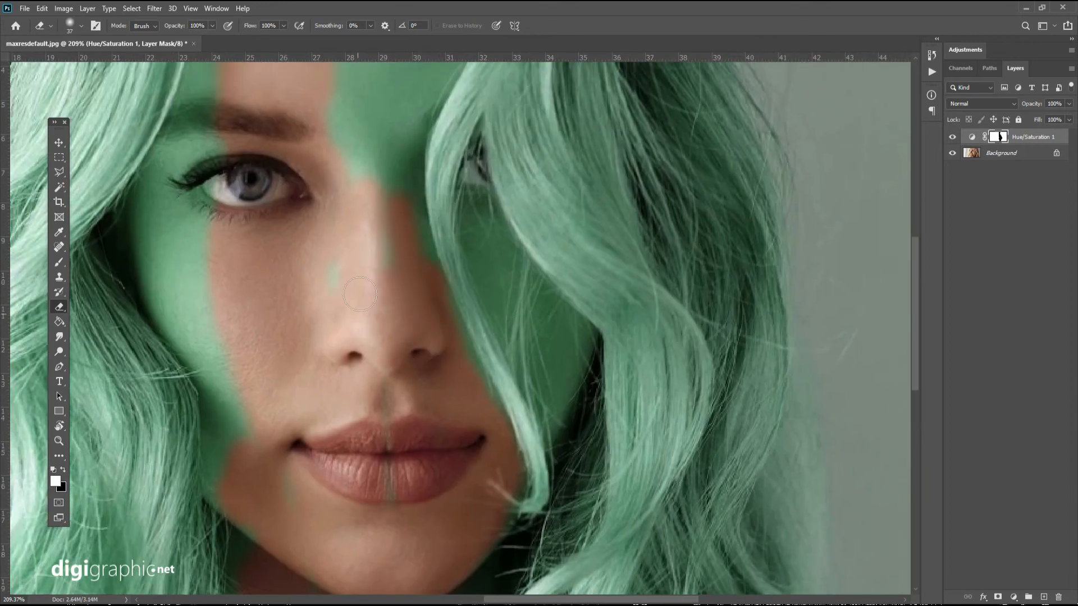
drag(387, 308, 380, 528)
mouse_move(351, 312)
mouse_down()
mouse_move(431, 175)
mouse_move(380, 222)
mouse_move(379, 383)
mouse_move(428, 250)
mouse_up()
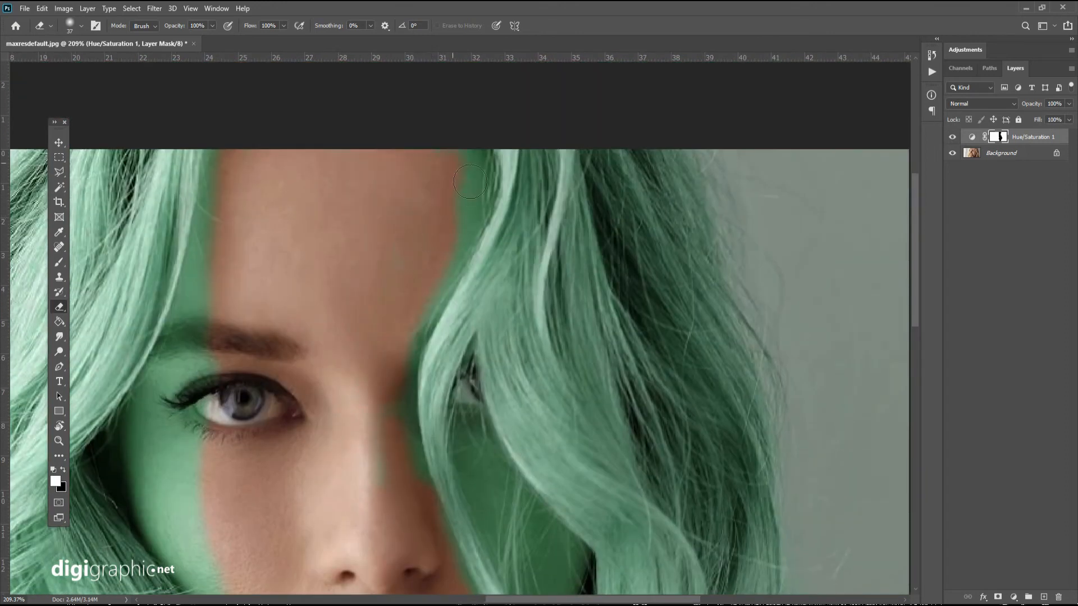
Enlarge the Eraser to 114 px and clear the green from the forehead edge and the cheek beside the nose.
right_click(404, 260)
drag(484, 302, 538, 300)
click(466, 210)
mouse_move(473, 194)
mouse_down()
mouse_move(478, 212)
mouse_move(423, 321)
mouse_up()
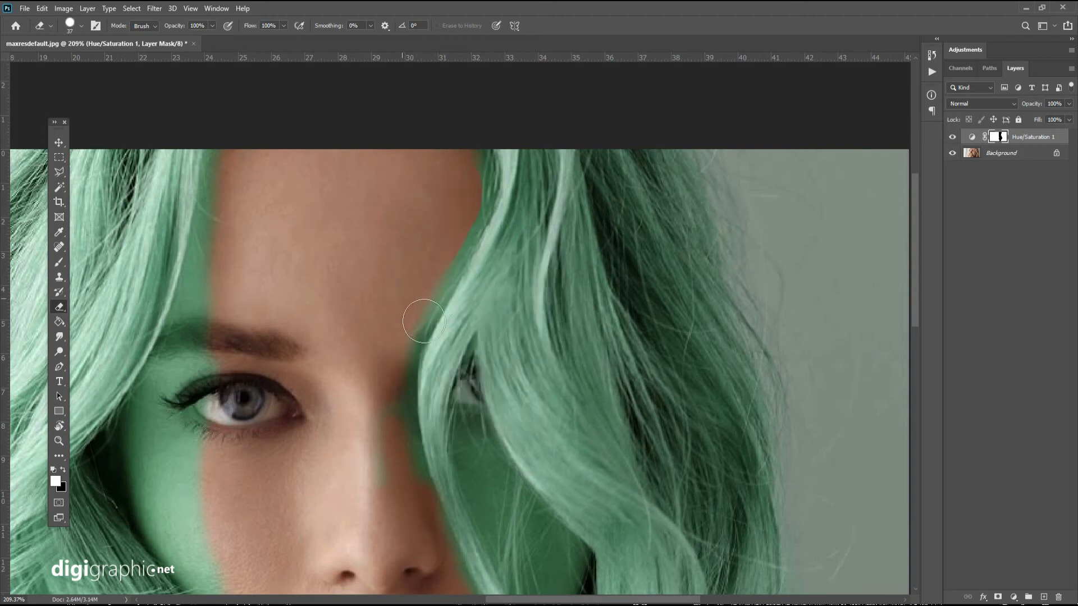
key(ctrl+z)
key(ctrl+z)
key(Return)
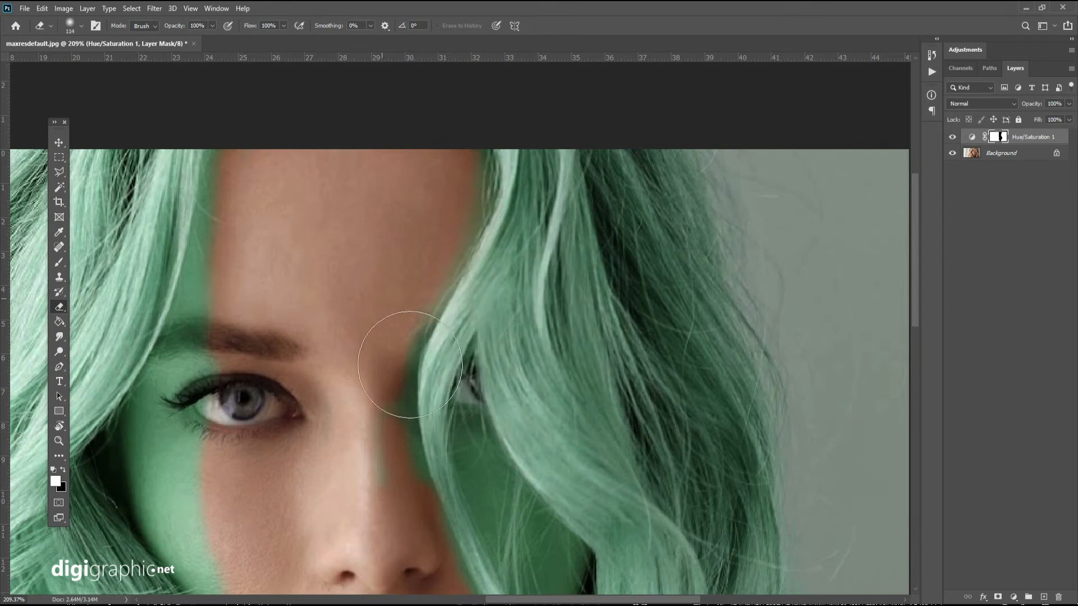
drag(337, 368, 329, 217)
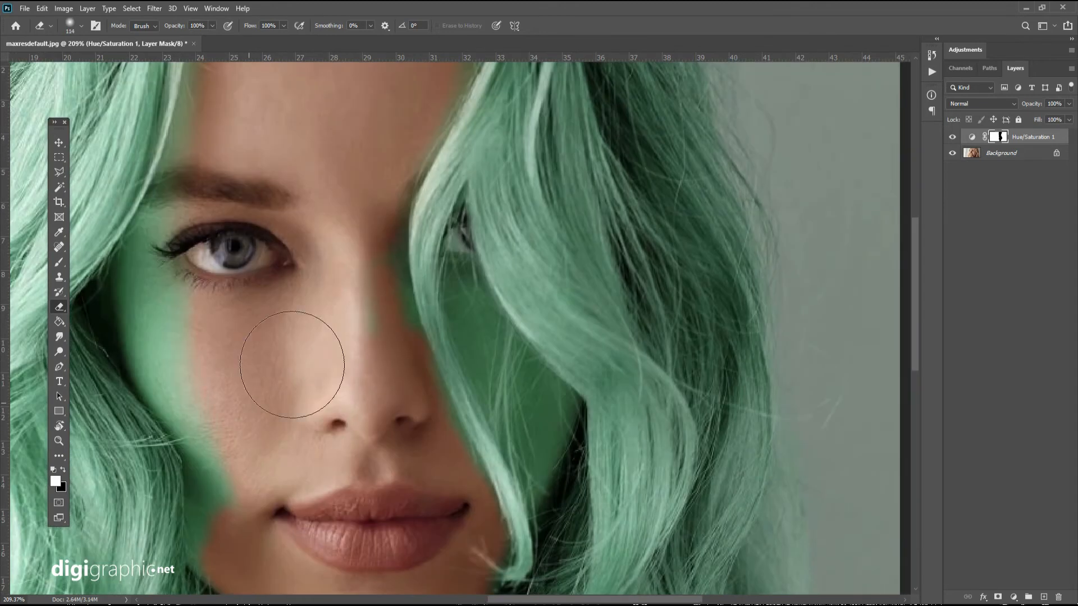
drag(216, 325, 247, 427)
drag(312, 443, 296, 320)
mouse_move(290, 364)
mouse_down()
mouse_move(298, 485)
mouse_move(295, 457)
mouse_move(434, 392)
mouse_move(365, 232)
mouse_move(389, 271)
mouse_up()
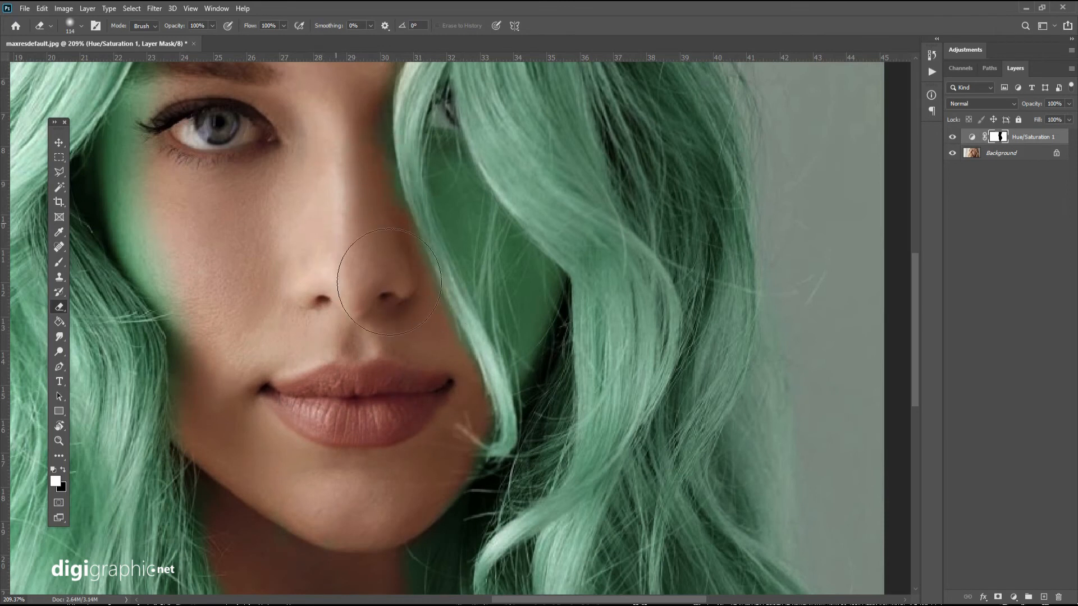
Set the Eraser to 75 px at 23% opacity and soften the green on the cheek behind the loose hair strands.
right_click(355, 210)
click(441, 238)
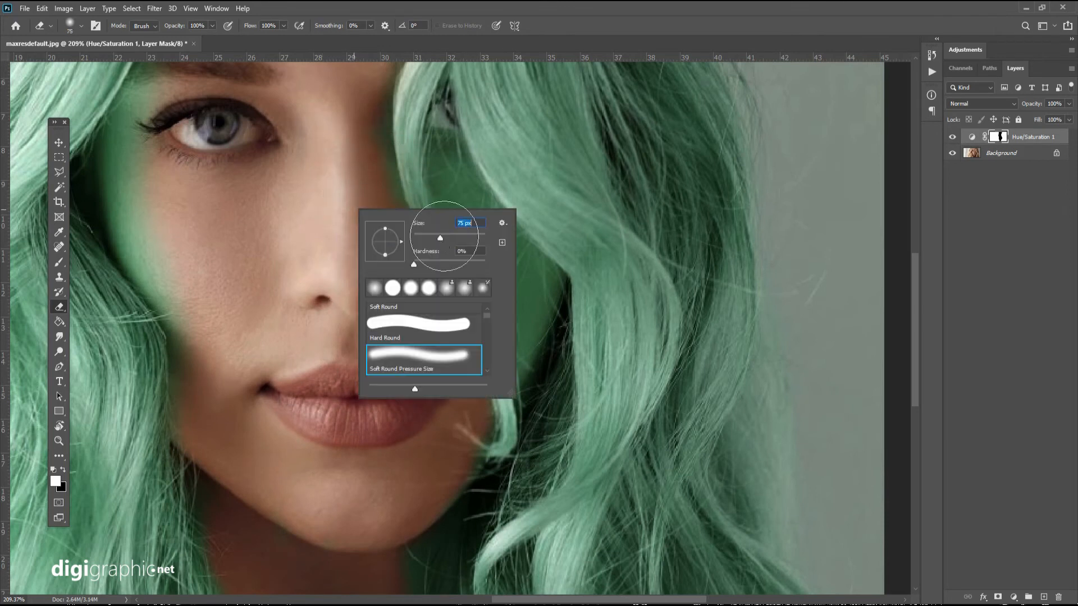
click(384, 174)
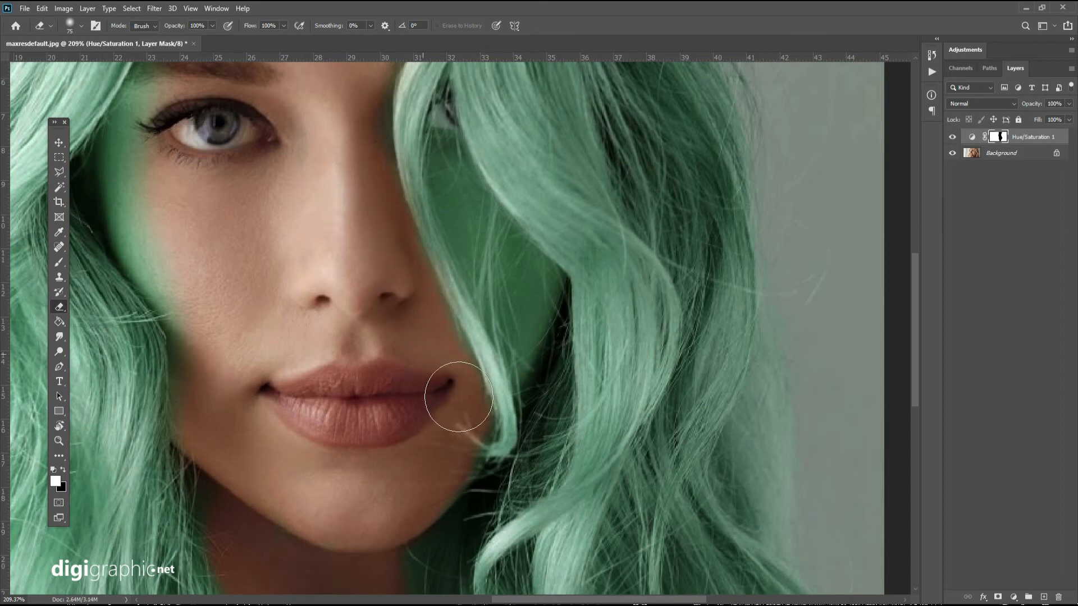
right_click(525, 269)
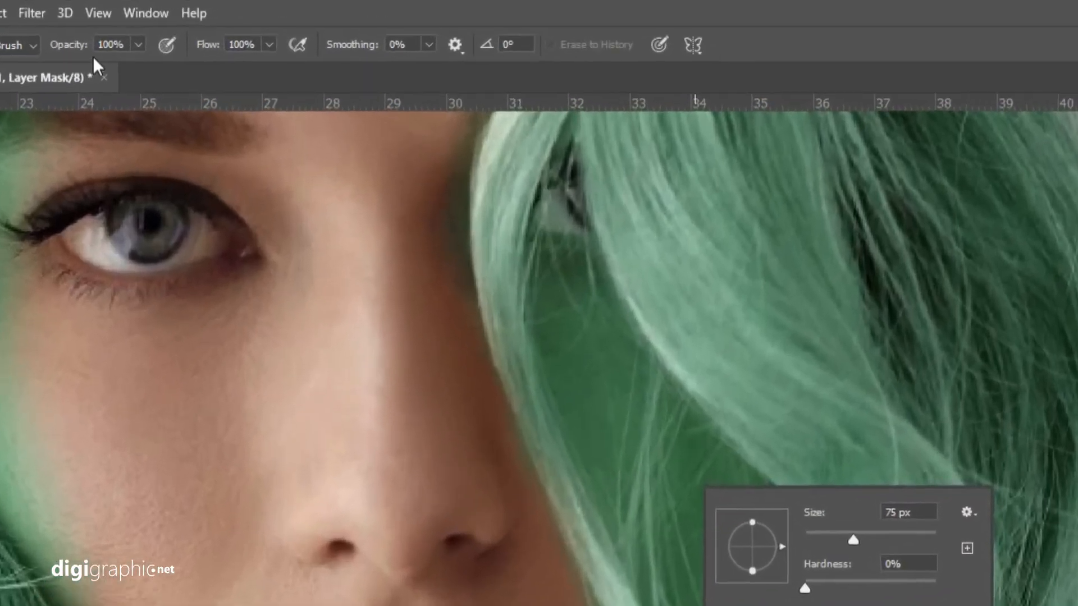
click(138, 45)
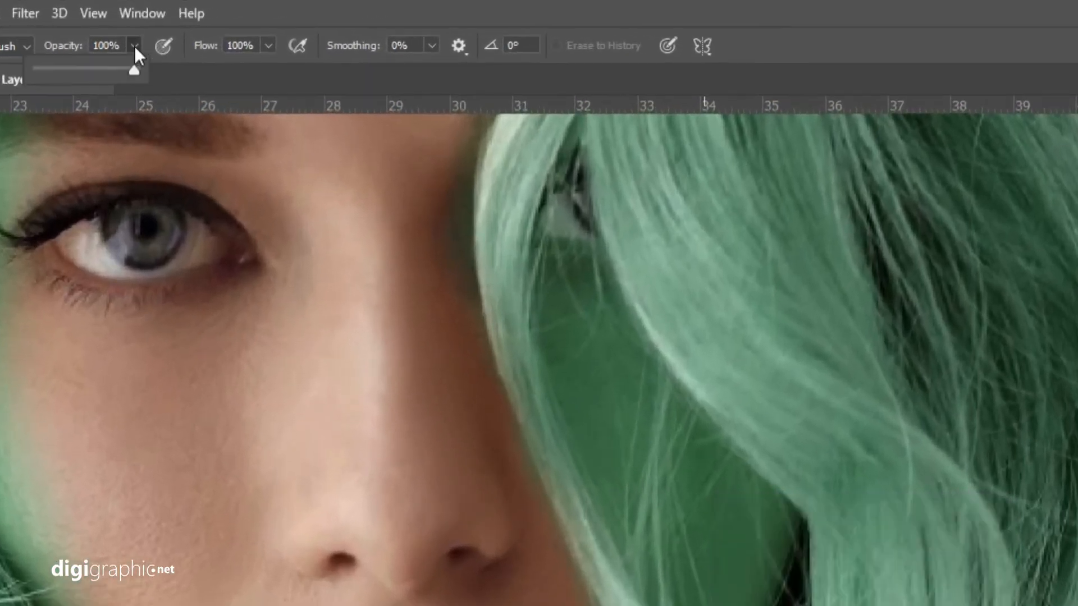
click(60, 71)
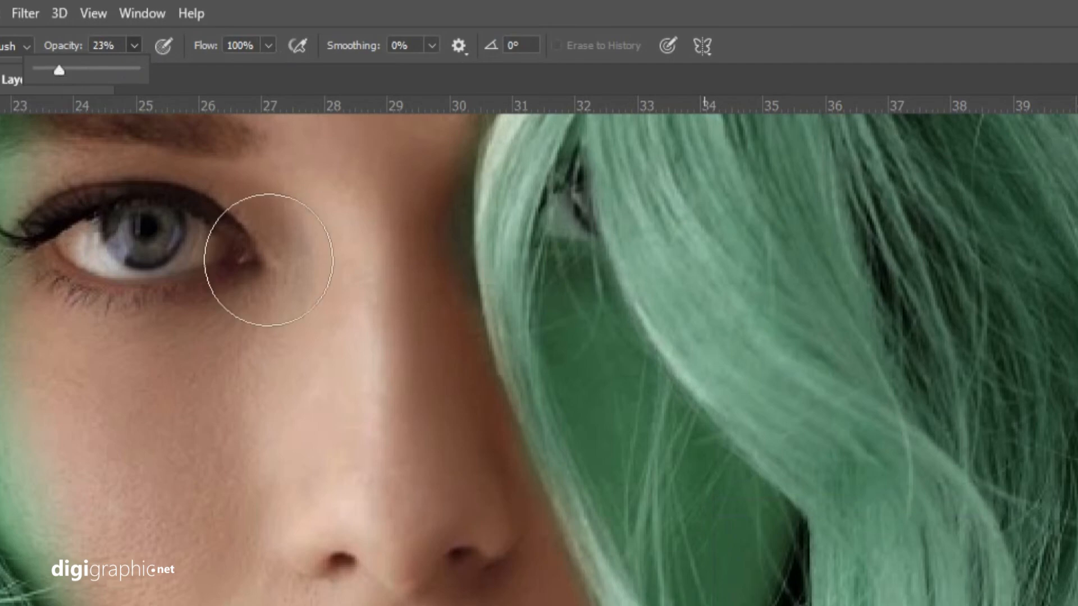
mouse_move(672, 519)
mouse_down()
mouse_move(652, 388)
mouse_move(657, 336)
mouse_move(739, 564)
mouse_up()
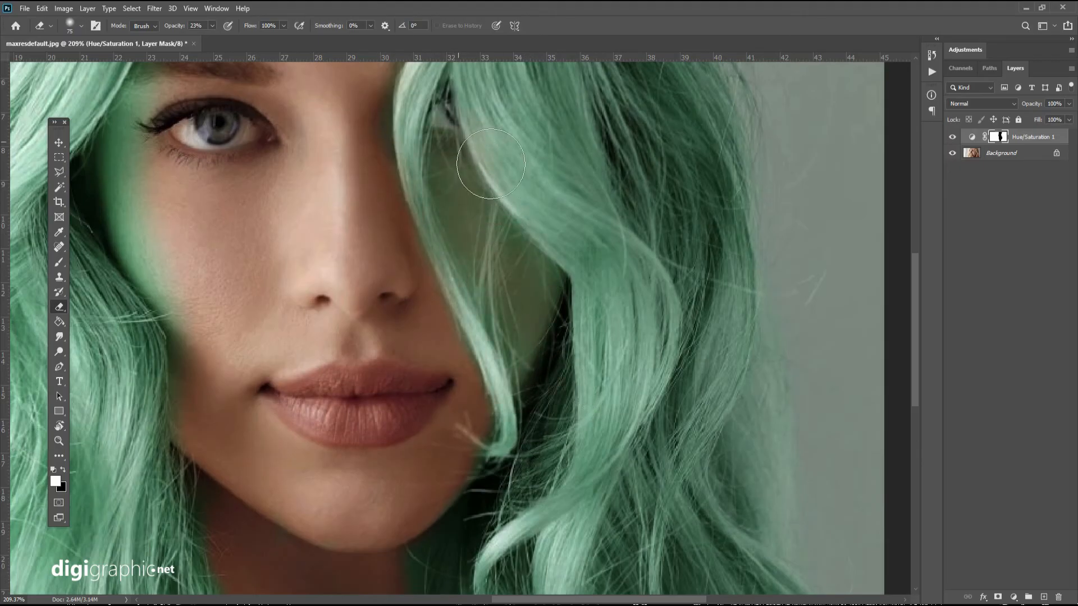
Partly erase the green from the shadowed neck and the cheek behind the hair on the Hue/Saturation mask with the 23% Eraser.
drag(385, 529, 517, 308)
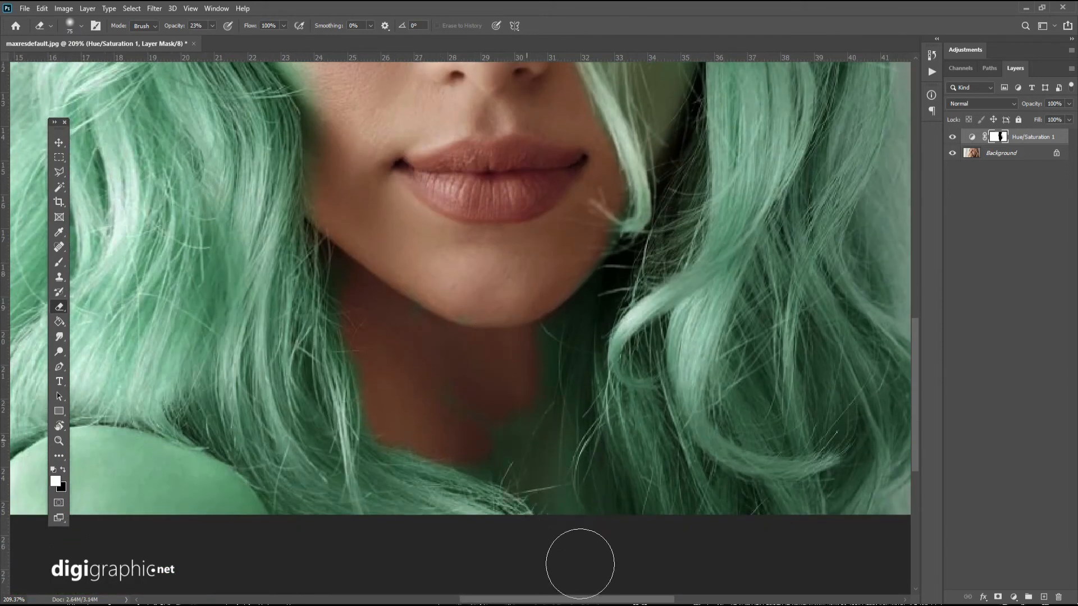
mouse_move(585, 466)
mouse_down()
mouse_move(562, 479)
mouse_move(507, 426)
mouse_move(554, 529)
mouse_move(505, 477)
mouse_move(593, 480)
mouse_up()
scroll(617, 508, down, 2)
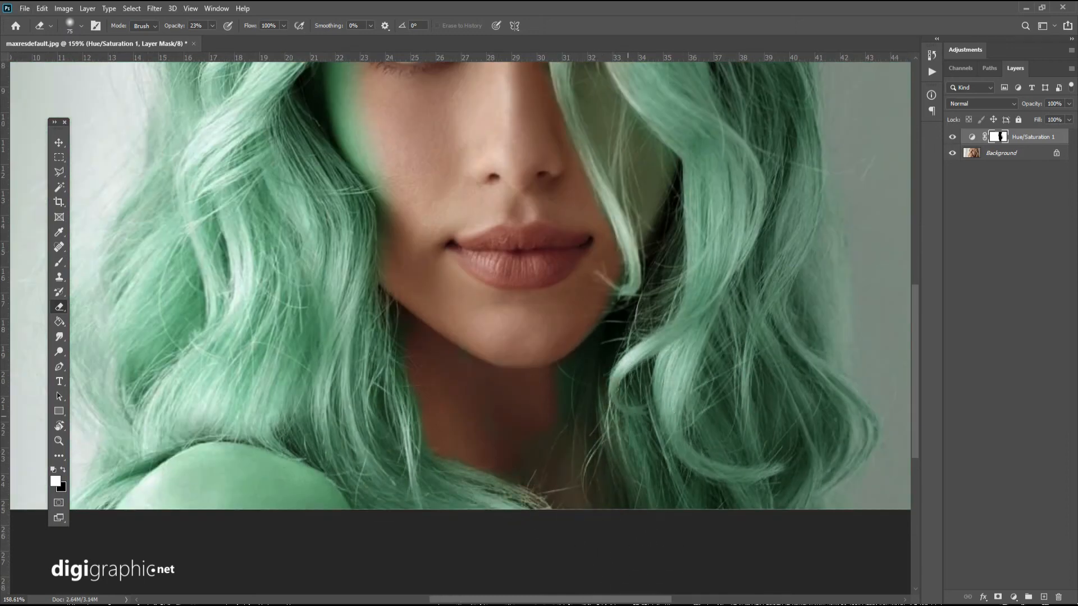
scroll(662, 387, down, 2)
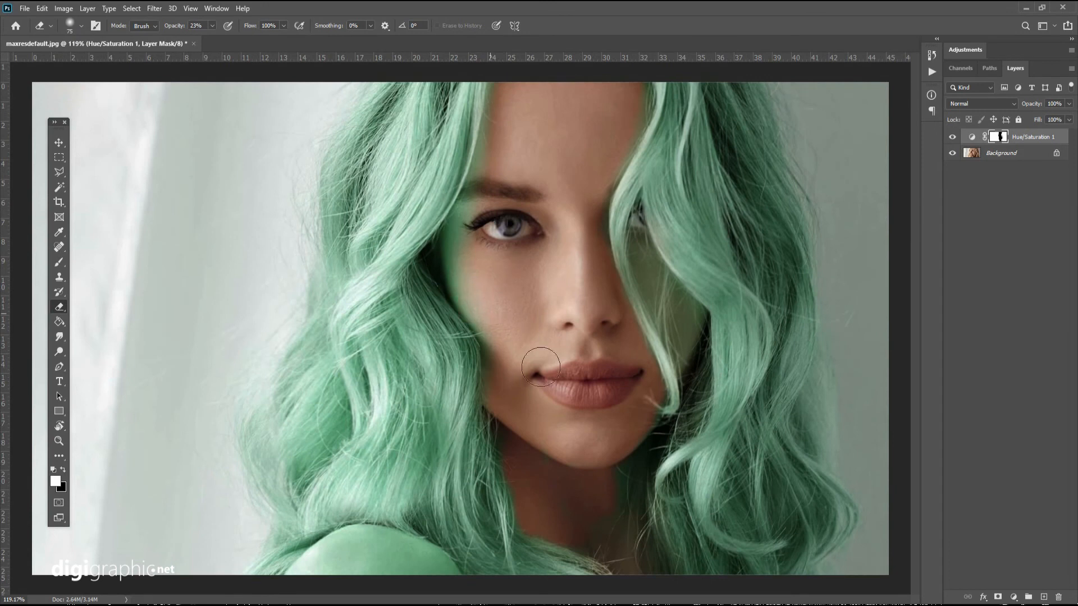
scroll(531, 174, down, 2)
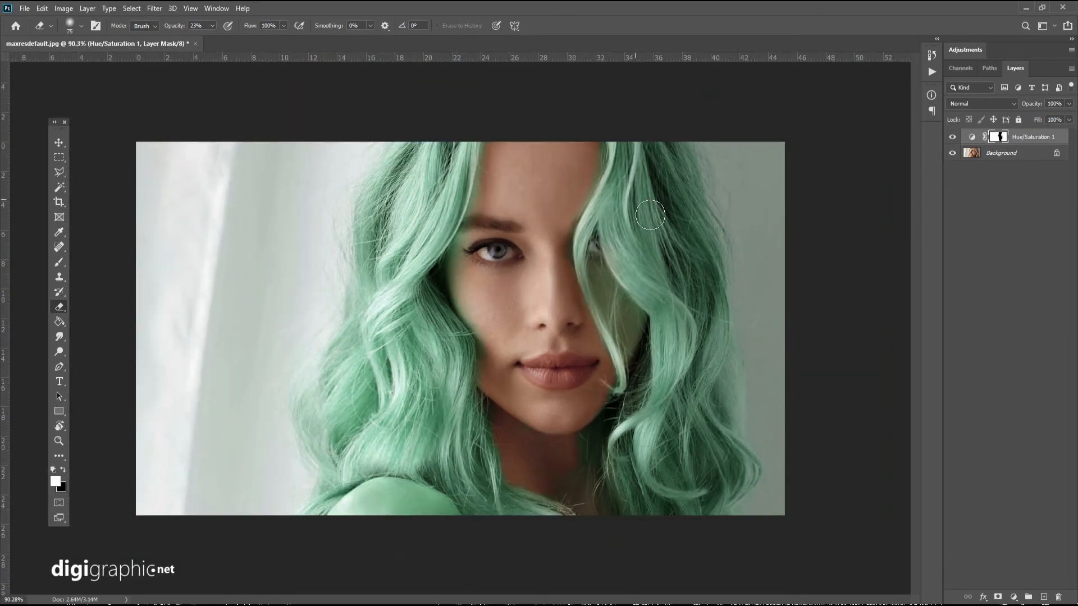
drag(641, 360, 619, 261)
Add a new layer above the Hue/Saturation adjustment and fill it with the green foreground colour using the Paint Bucket.
click(978, 140)
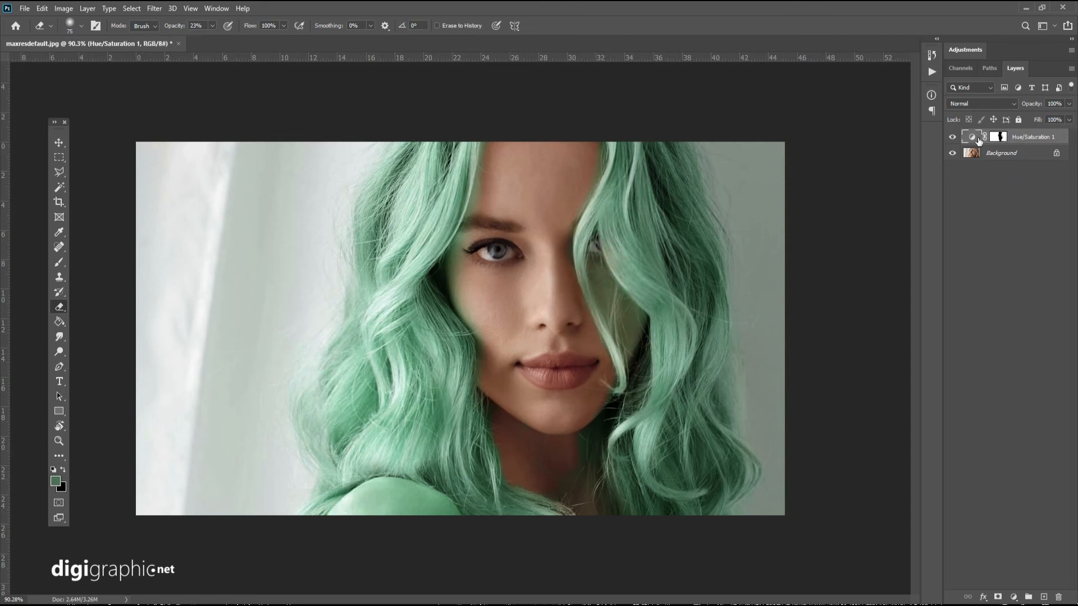
click(1043, 597)
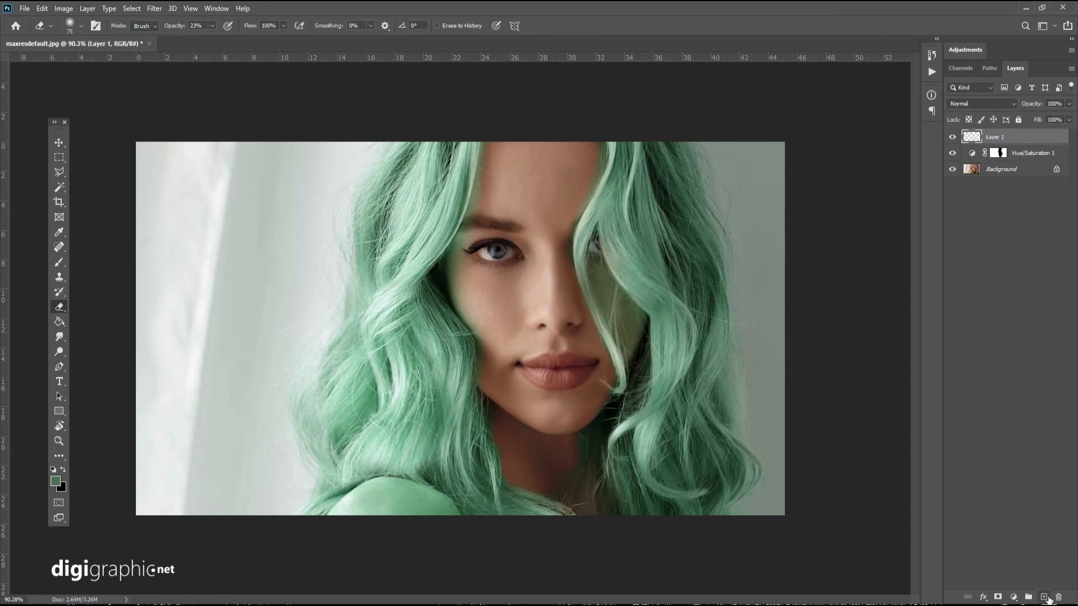
click(58, 322)
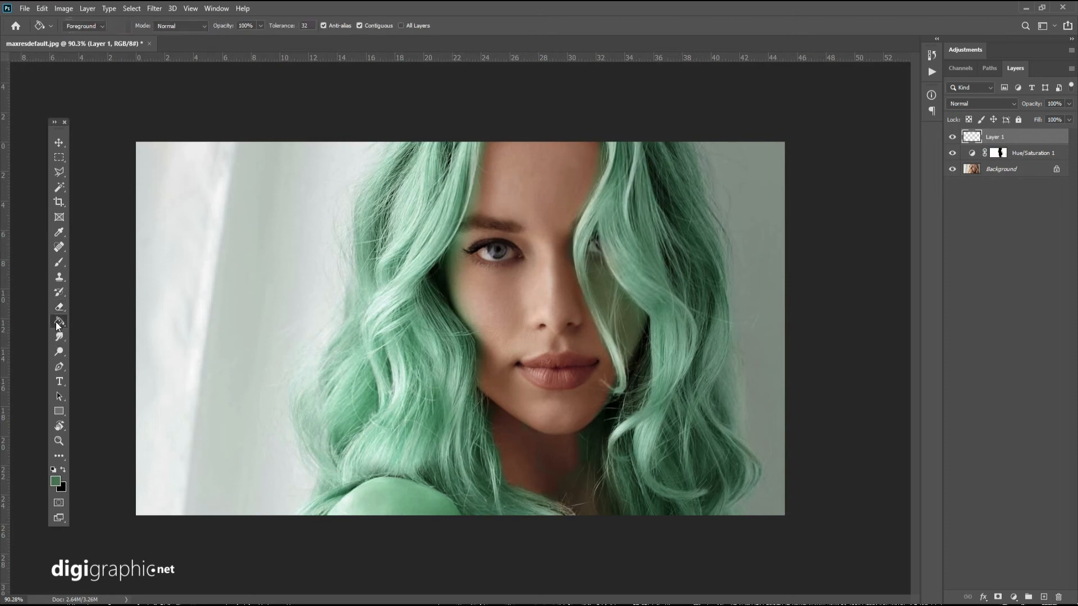
click(640, 234)
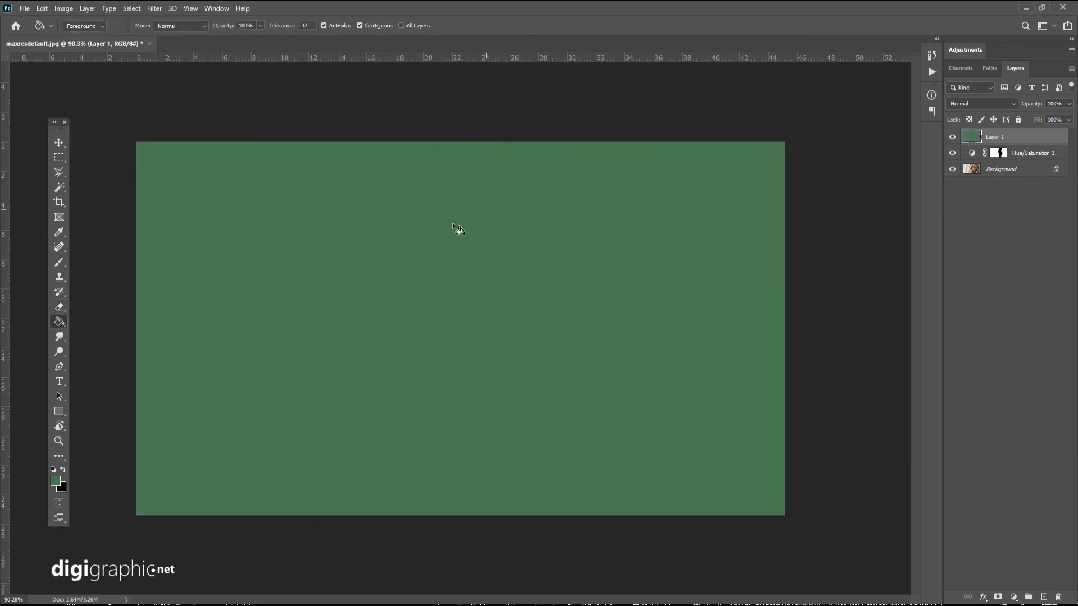
Set the green fill layer to Color blending at 20% opacity and toggle its visibility to compare the tint.
click(976, 106)
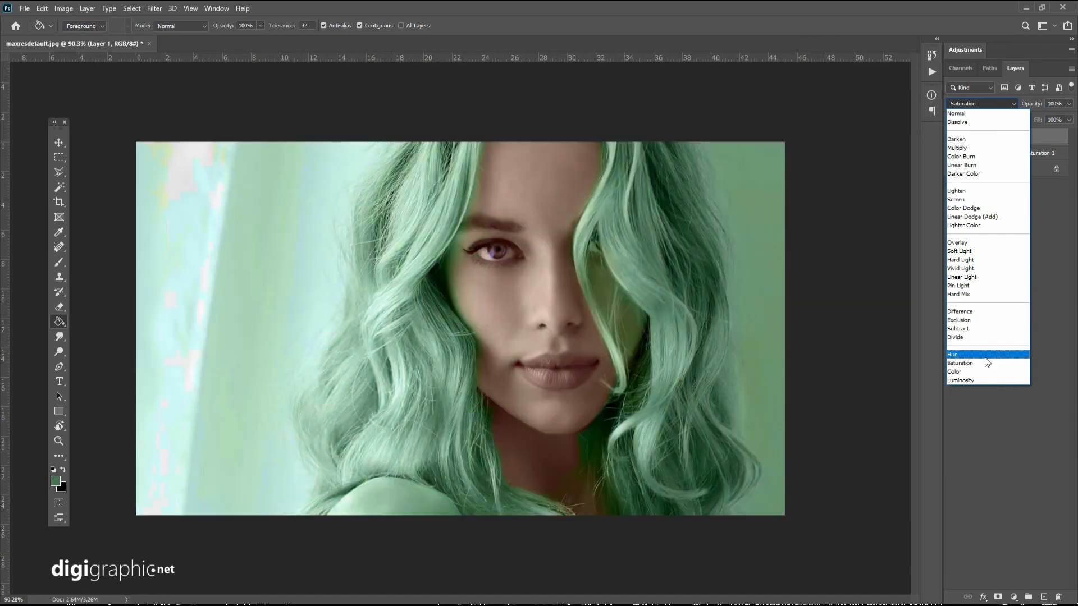
click(986, 373)
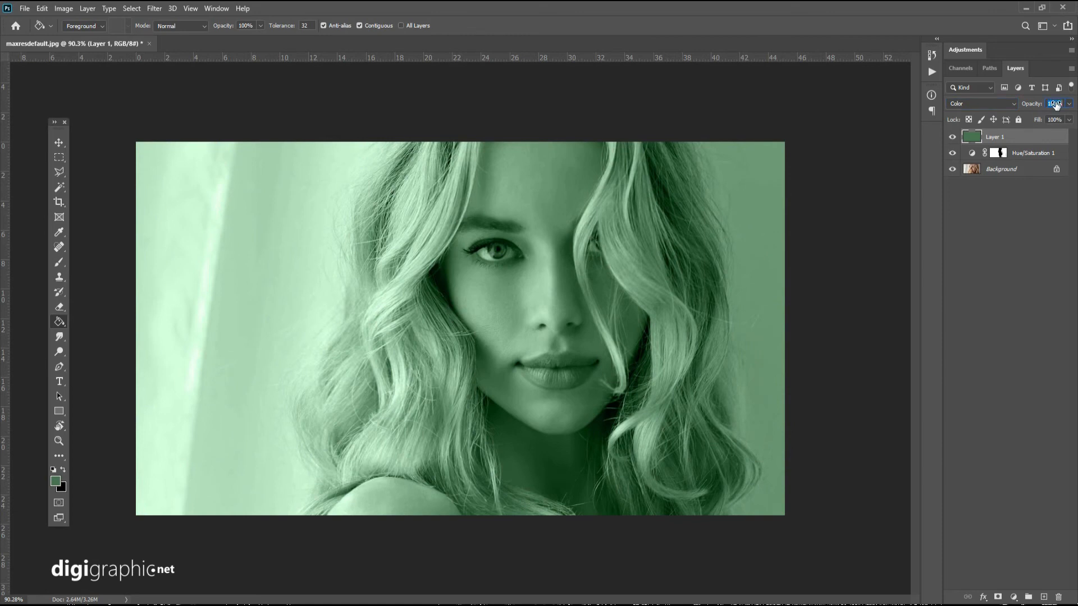
text(20)
click(954, 137)
click(954, 137)
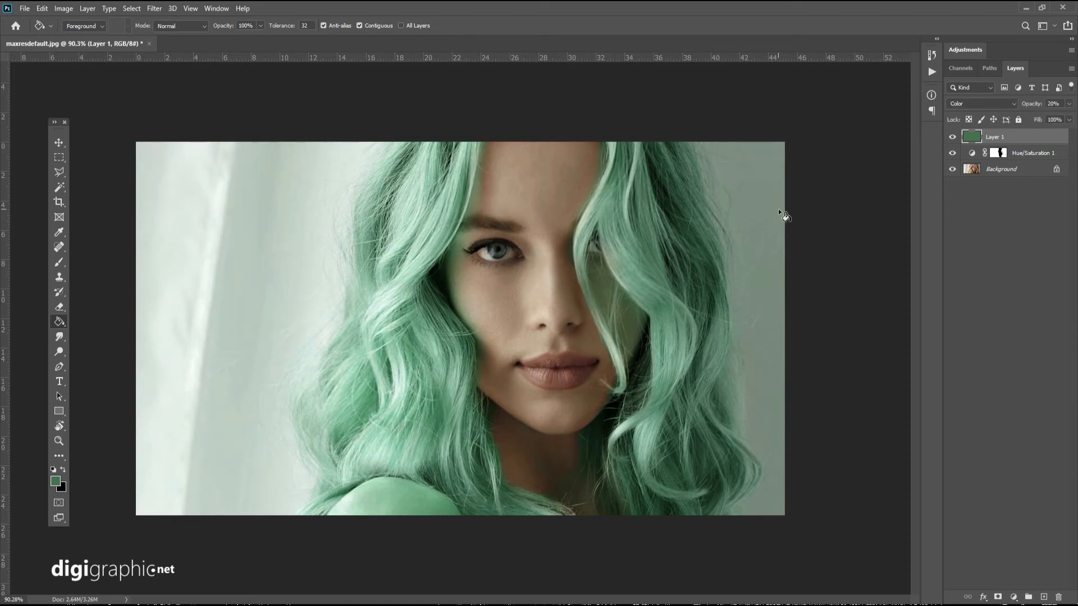
Reopen the Hue/Saturation adjustment and try Hue -180 with Saturation +25, then Hue -19 and +116 with Saturation +44.
double_click(978, 158)
mouse_move(958, 176)
mouse_down()
mouse_move(1011, 198)
mouse_move(1014, 178)
mouse_move(951, 174)
mouse_up()
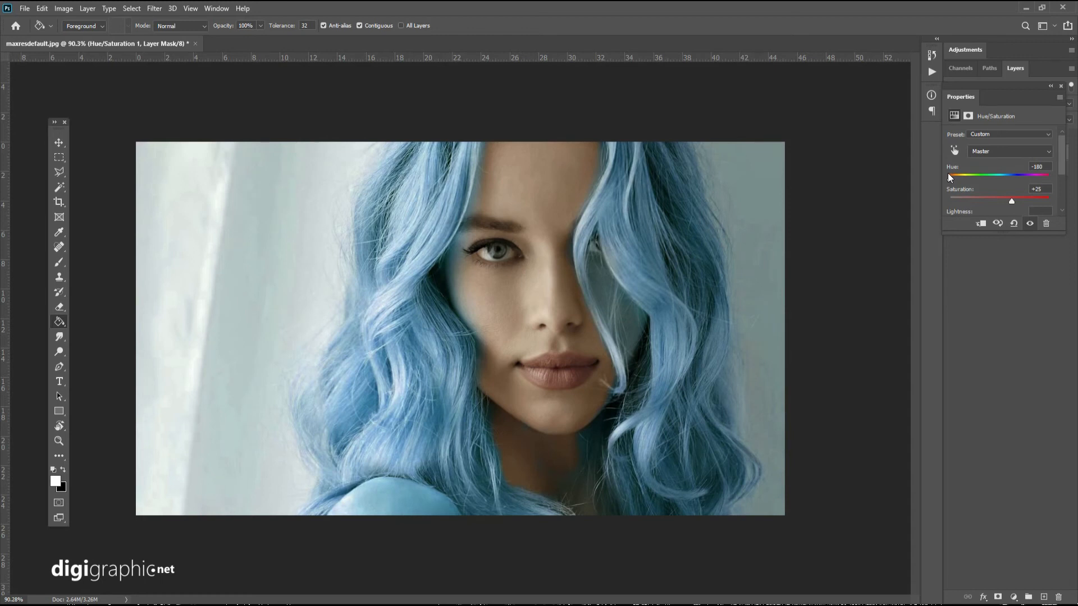
drag(948, 173, 990, 176)
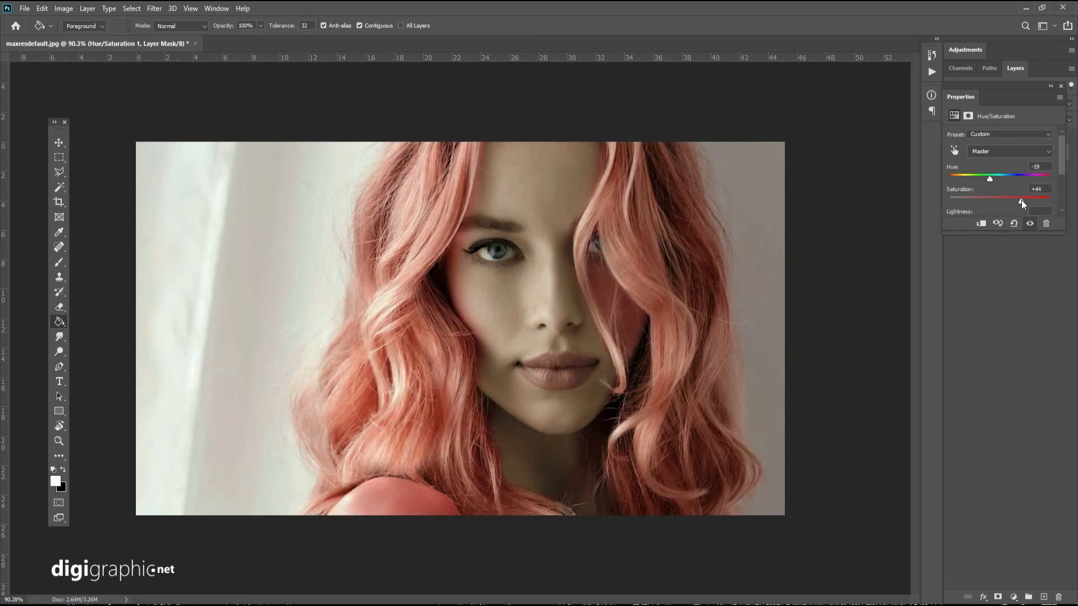
drag(989, 178, 1037, 179)
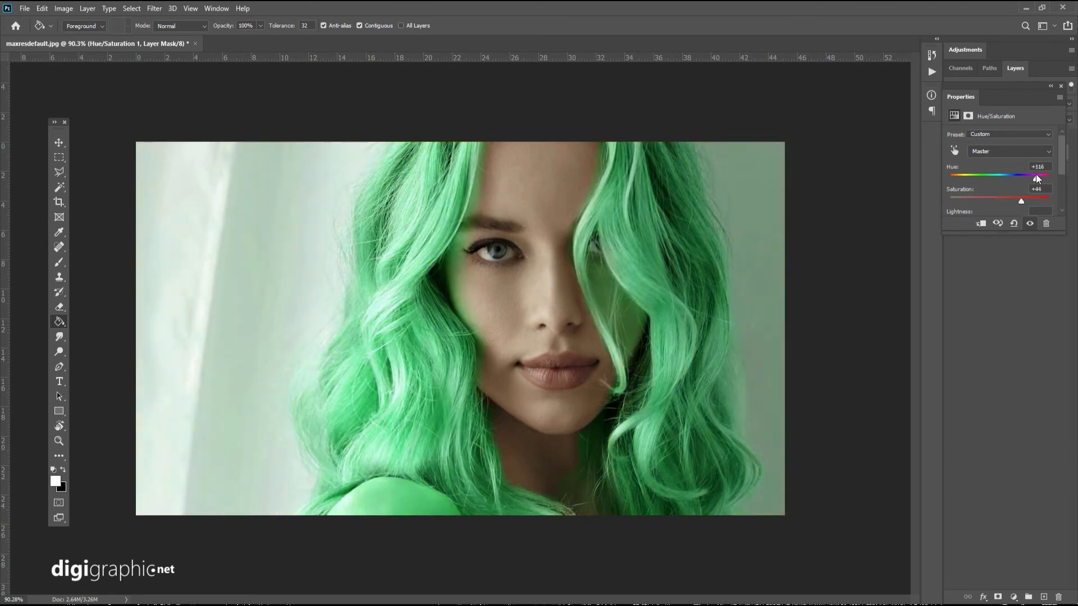
Lower the adjustment's Saturation to about -48, raise its Hue to the maximum of +180 and close the properties.
click(995, 203)
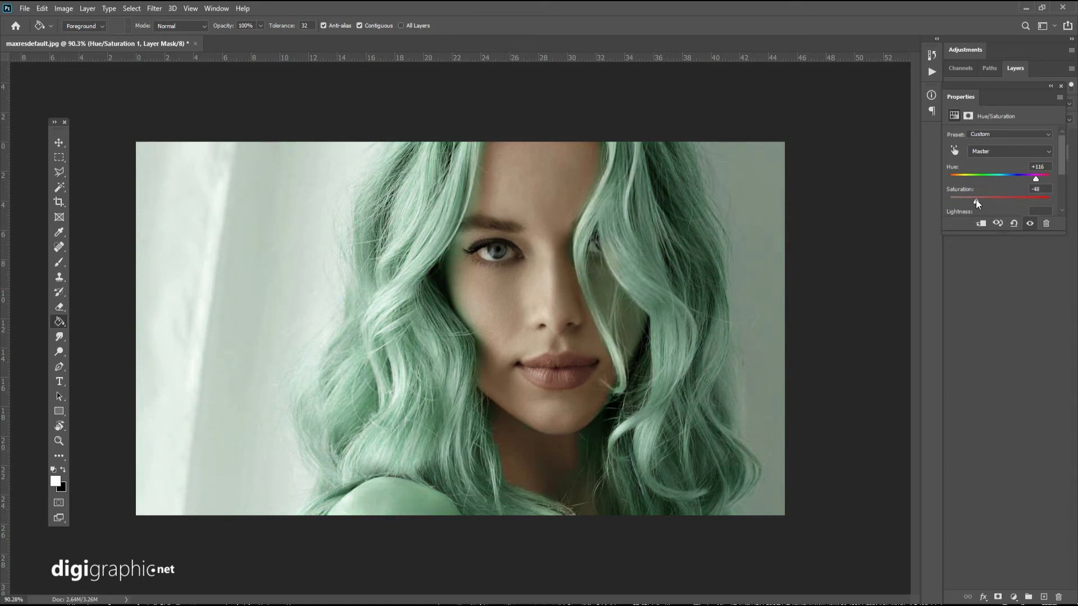
drag(1036, 179, 1065, 178)
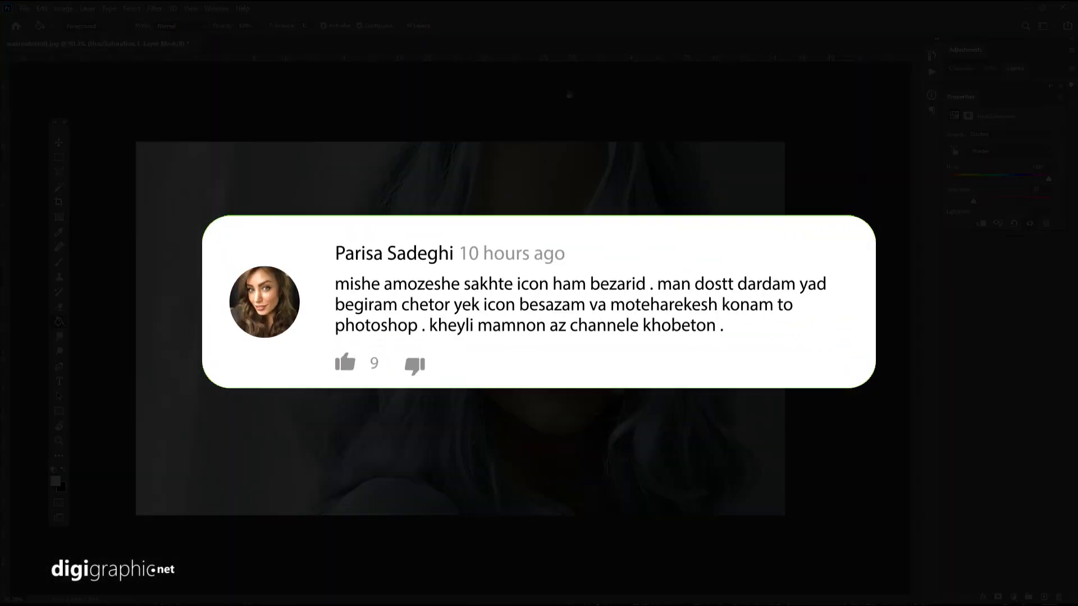
click(1062, 88)
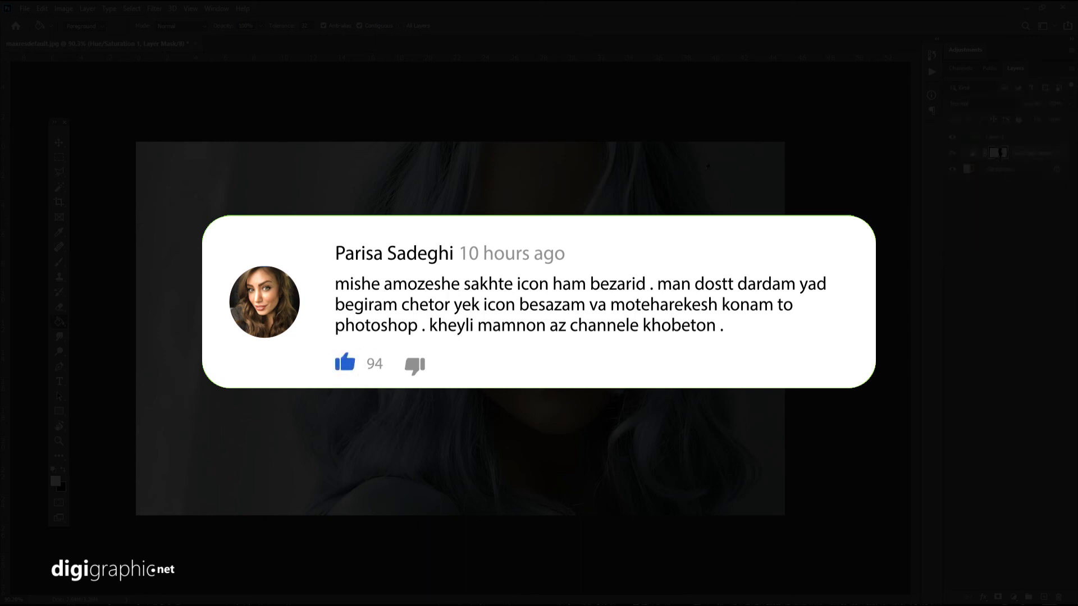
Clean the remaining blue tint off the skin on the Hue/Saturation mask with the 75 px Eraser at 23% opacity.
scroll(471, 265, up, 6)
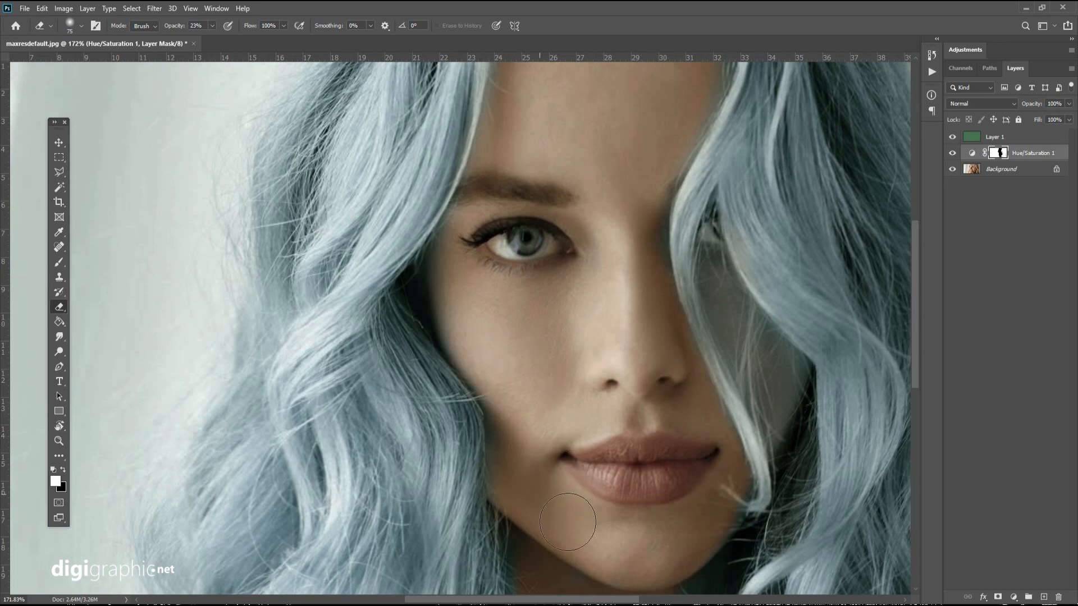
drag(649, 492, 537, 382)
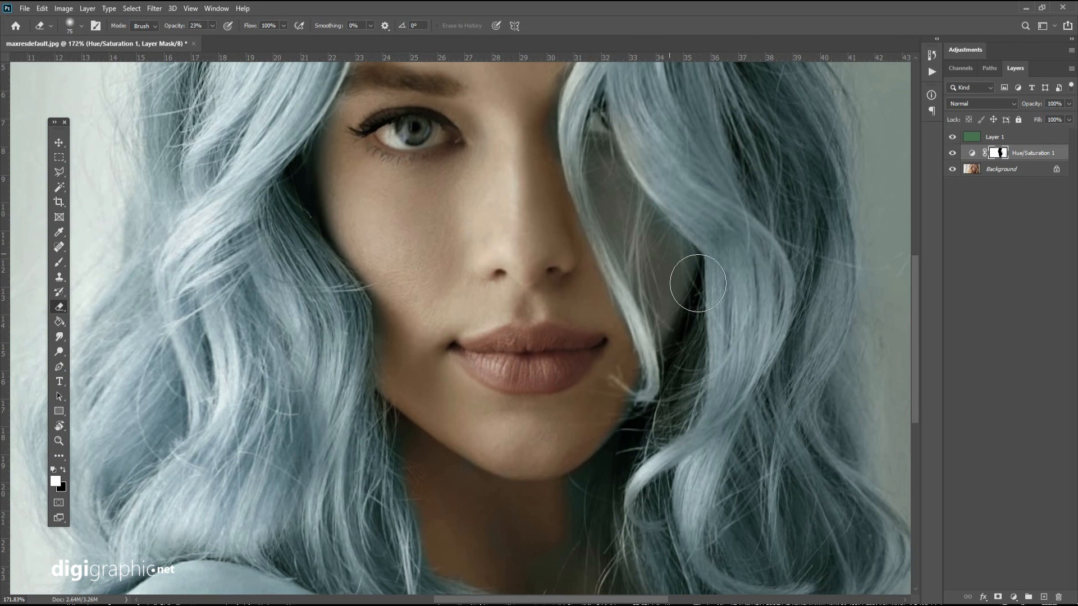